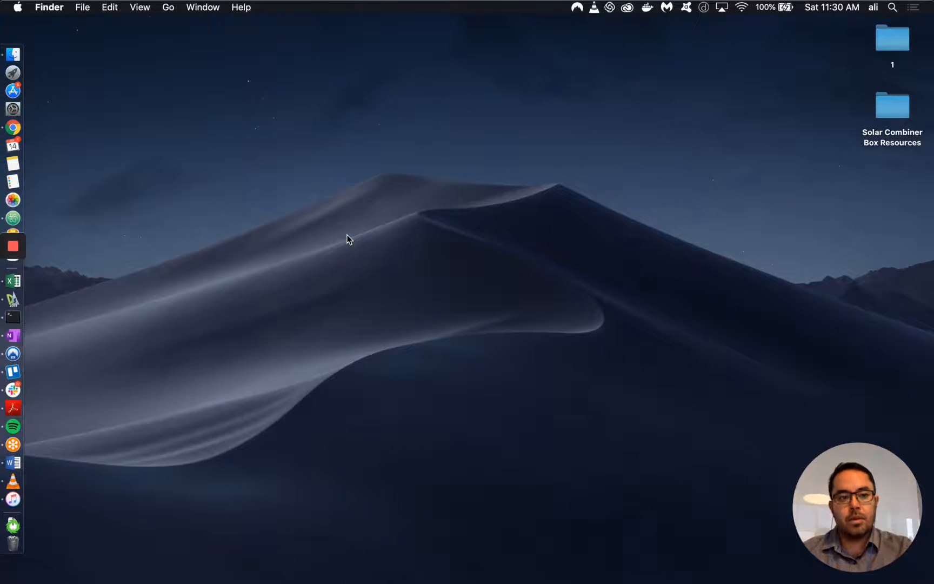
- Open Parts List.xlsx from the Solar Combiner Box Resources folder on the desktop
{"action": "left_click", "coordinate": [901, 115]}
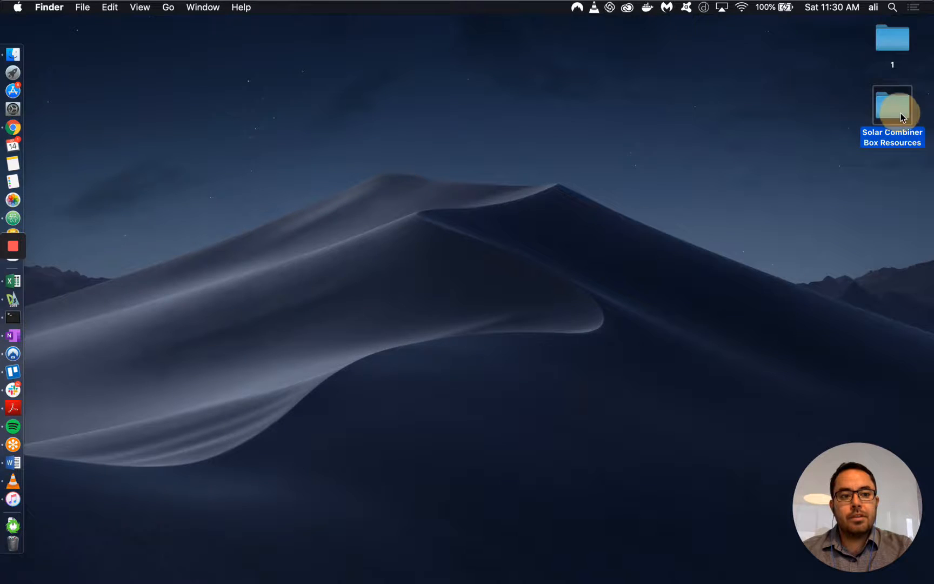
{"action": "double_click", "coordinate": [901, 115]}
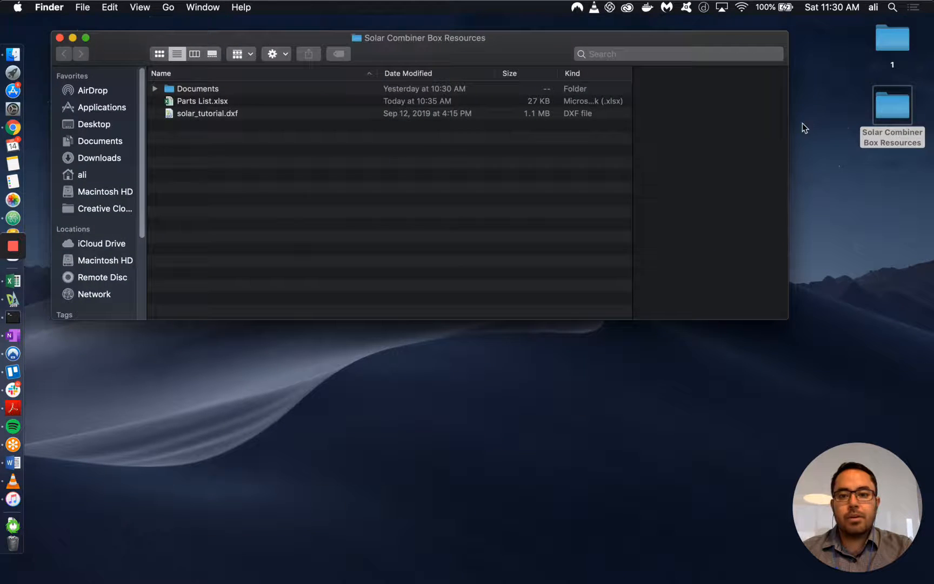
{"action": "left_click", "coordinate": [214, 102]}
{"action": "double_click", "coordinate": [213, 103]}
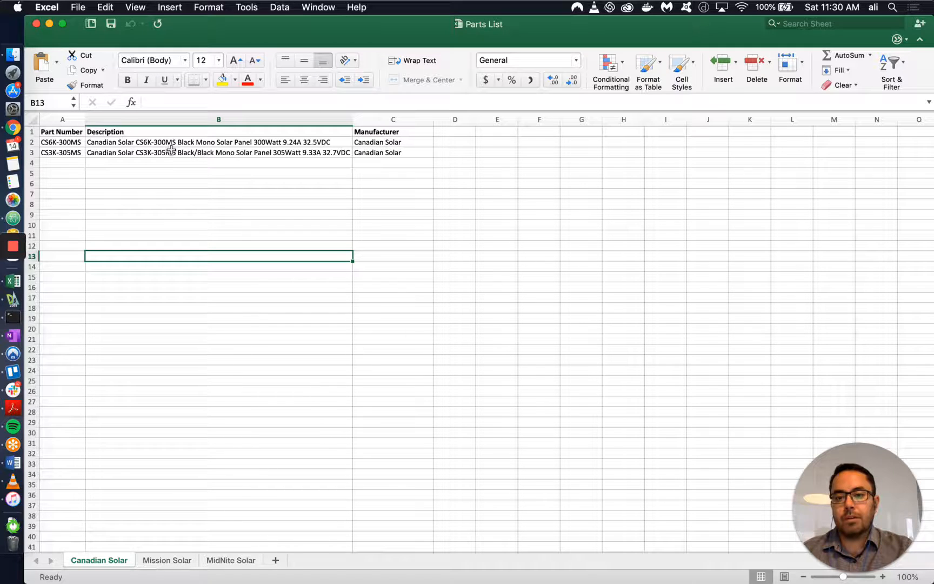
- Review the part numbers and descriptions on the Mission Solar and MidNite Solar sheets, then return to the Canadian Solar sheet
{"action": "left_click", "coordinate": [159, 565]}
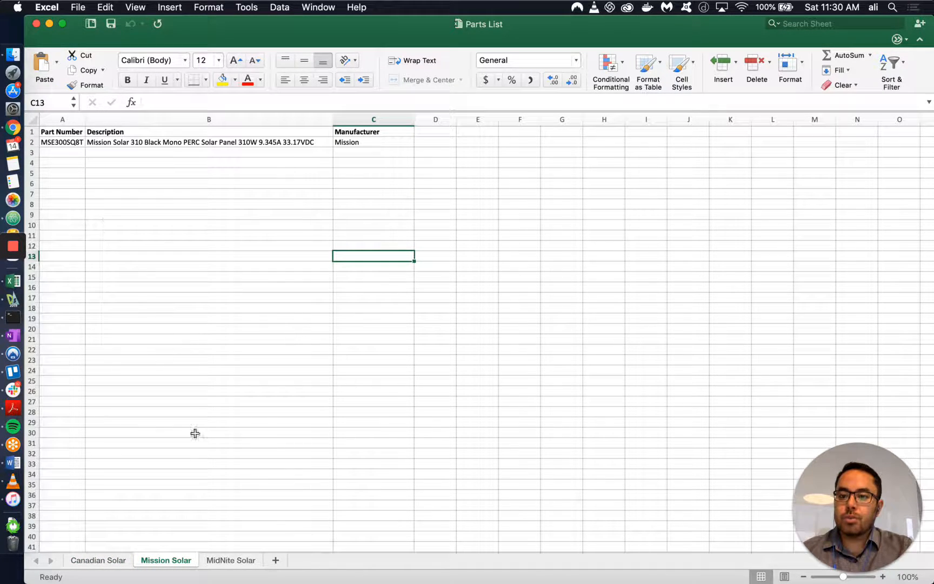
{"action": "left_click", "coordinate": [231, 559]}
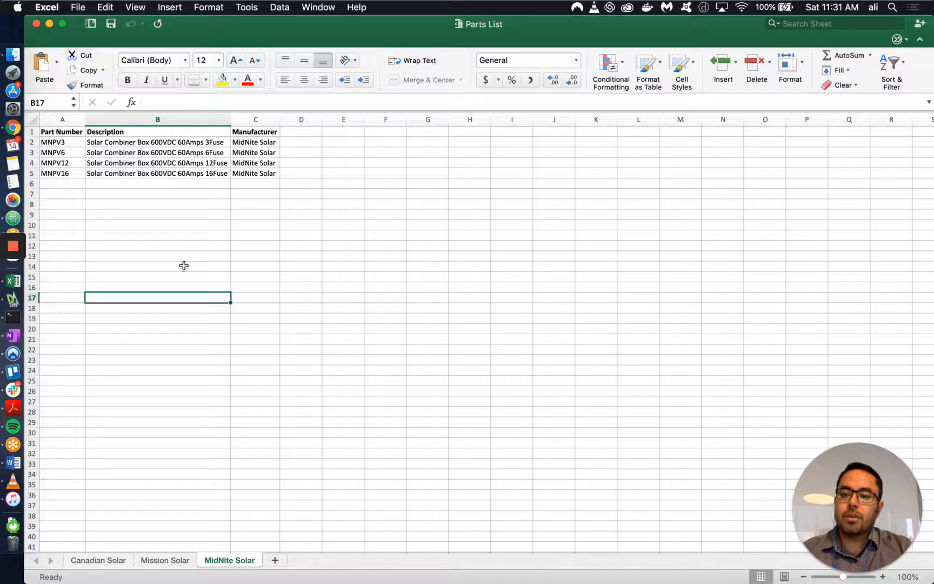
{"action": "left_click", "coordinate": [54, 143]}
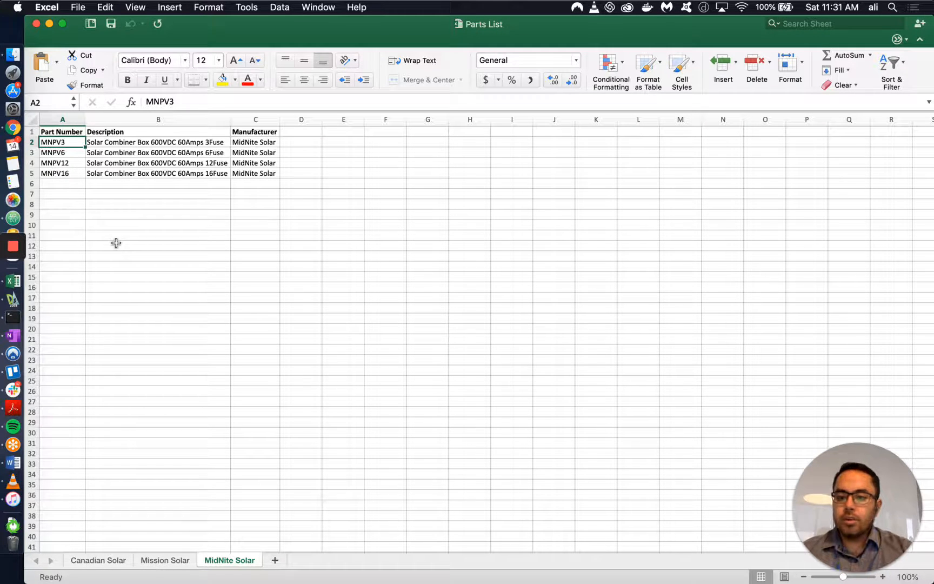
{"action": "left_click", "coordinate": [115, 560]}
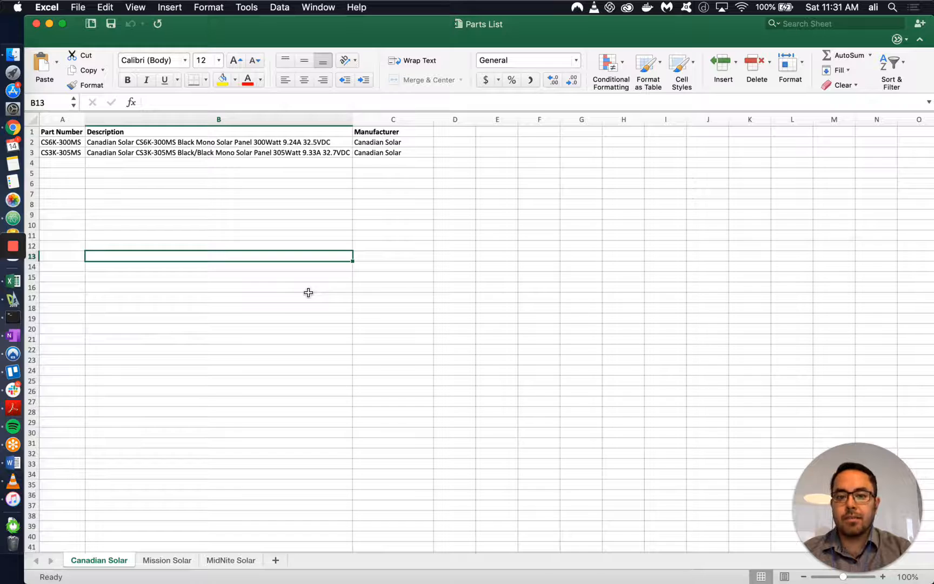
- Switch to DynamicBuild and start a new parts catalog named "Canadian Solar PV Panel" with revision 2019
{"action": "key", "text": "ctrl+Right"}
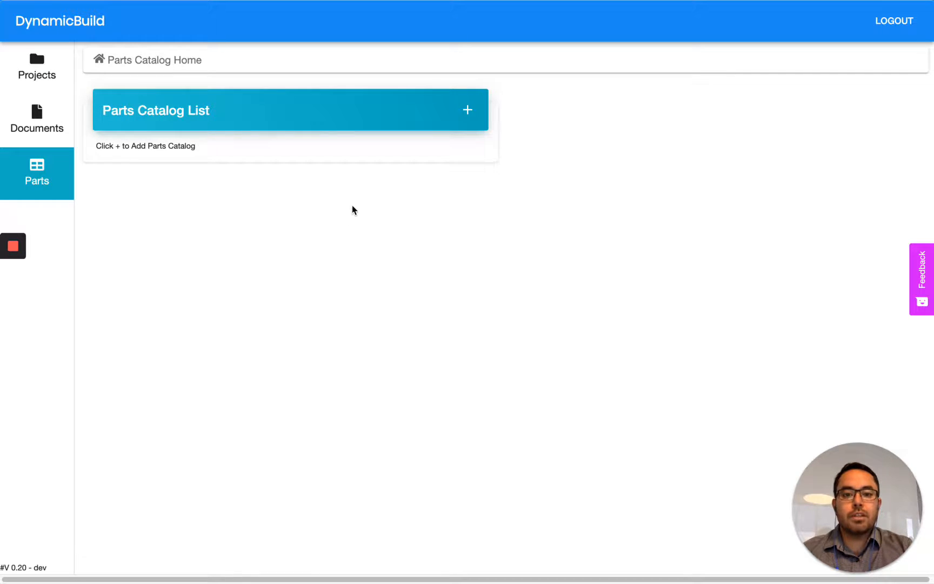
{"action": "left_click", "coordinate": [467, 111]}
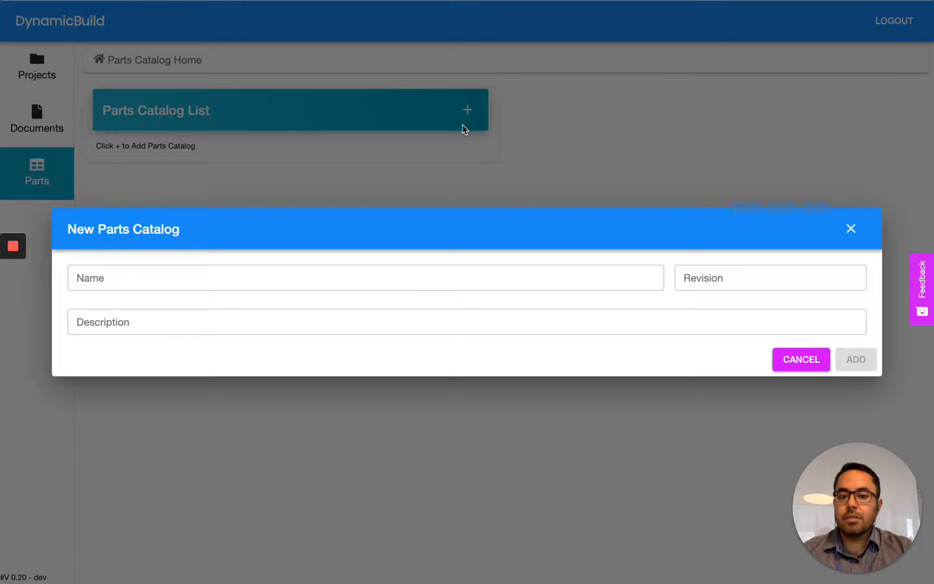
{"action": "left_click", "coordinate": [448, 282]}
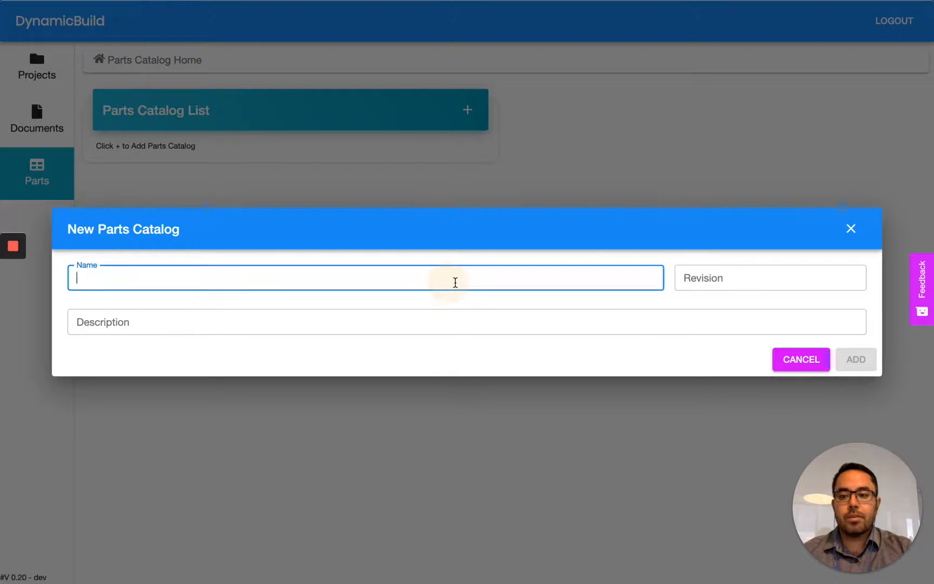
{"action": "type", "text": "Canadian Solar PV"}
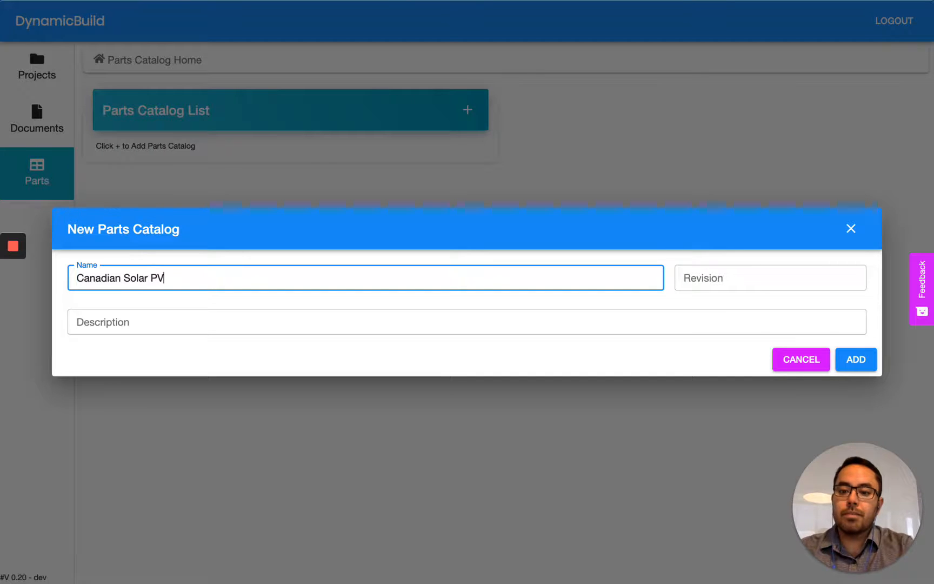
{"action": "type", "text": " Panel"}
{"action": "key", "text": "Tab"}
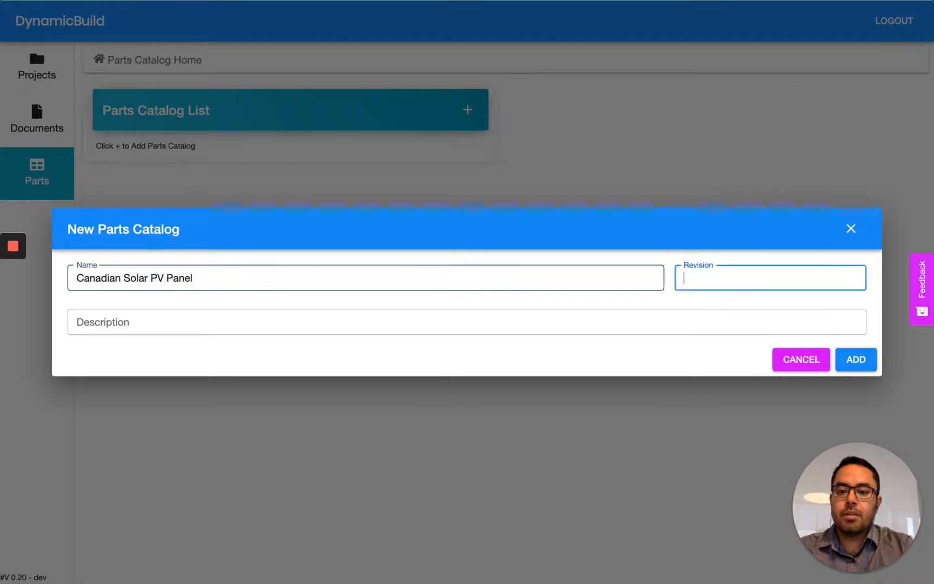
{"action": "type", "text": "2019"}
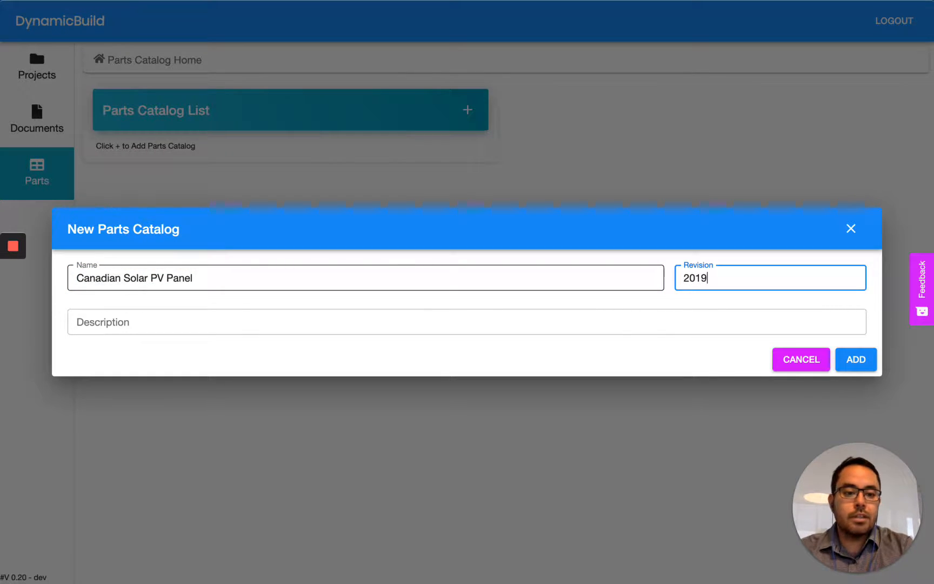
- Enter "Canadian Solar PV Panel" as the new catalog's description and add the catalog
{"action": "key", "text": "Tab"}
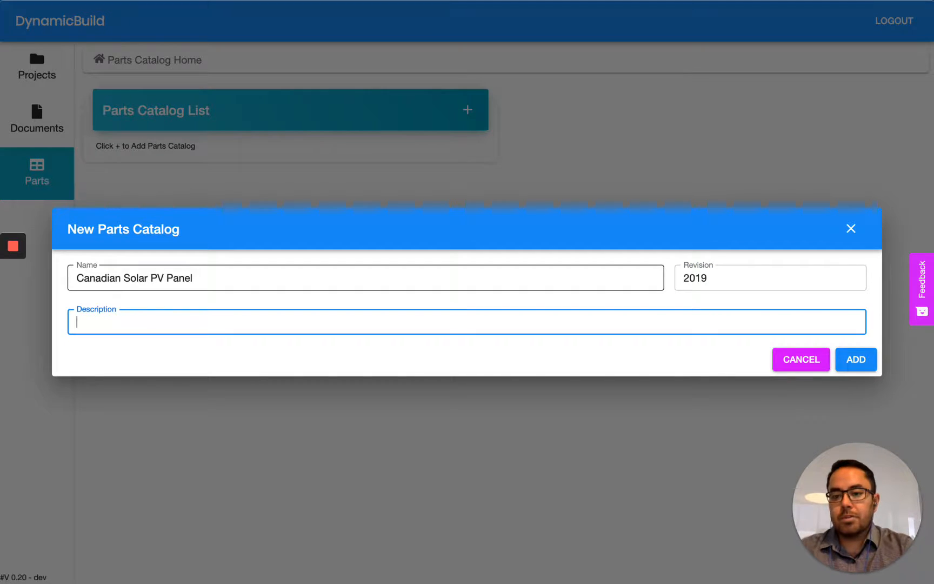
{"action": "type", "text": "Canadian SOl"}
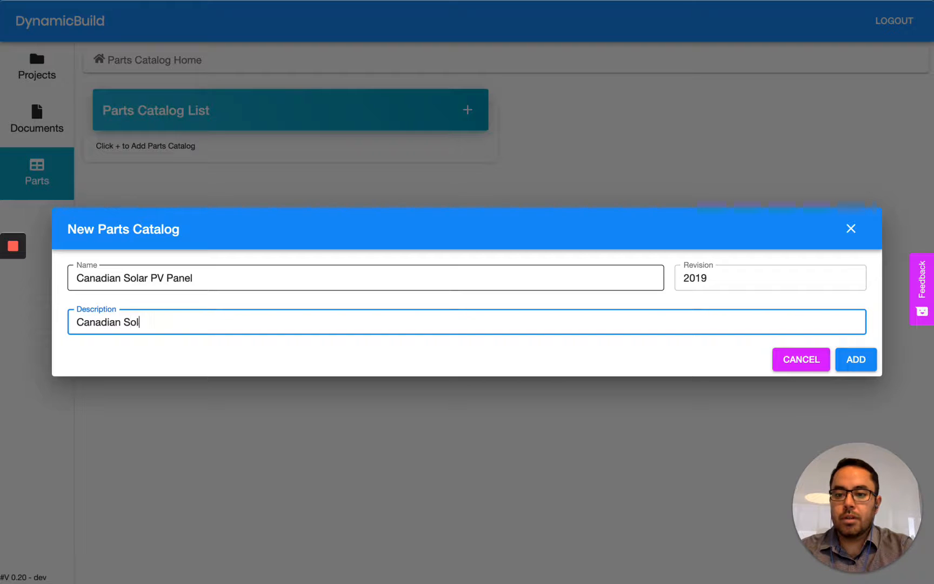
{"action": "type", "text": "ar PV Pnae"}
{"action": "key", "text": "BackSpace"}
{"action": "key", "text": "BackSpace"}
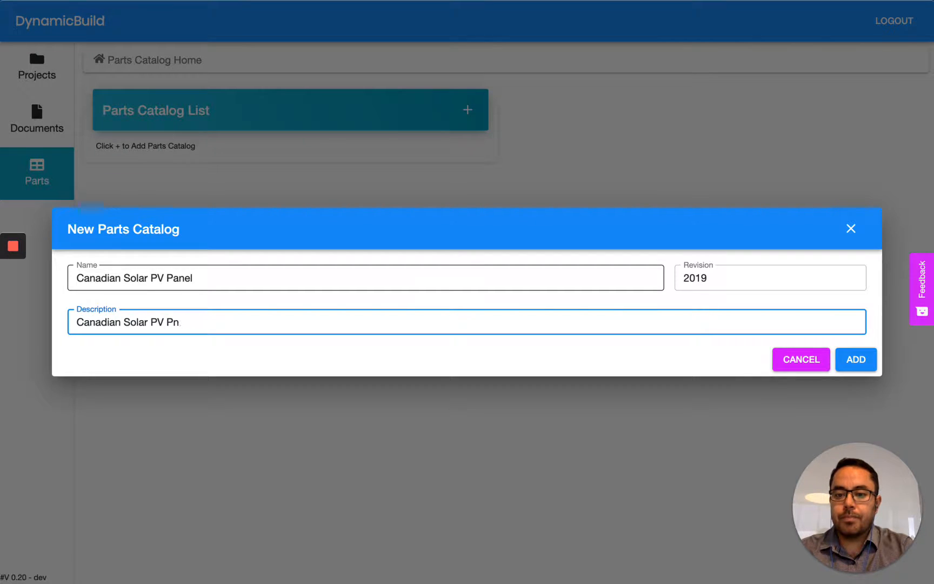
{"action": "key", "text": "BackSpace"}
{"action": "type", "text": "anel"}
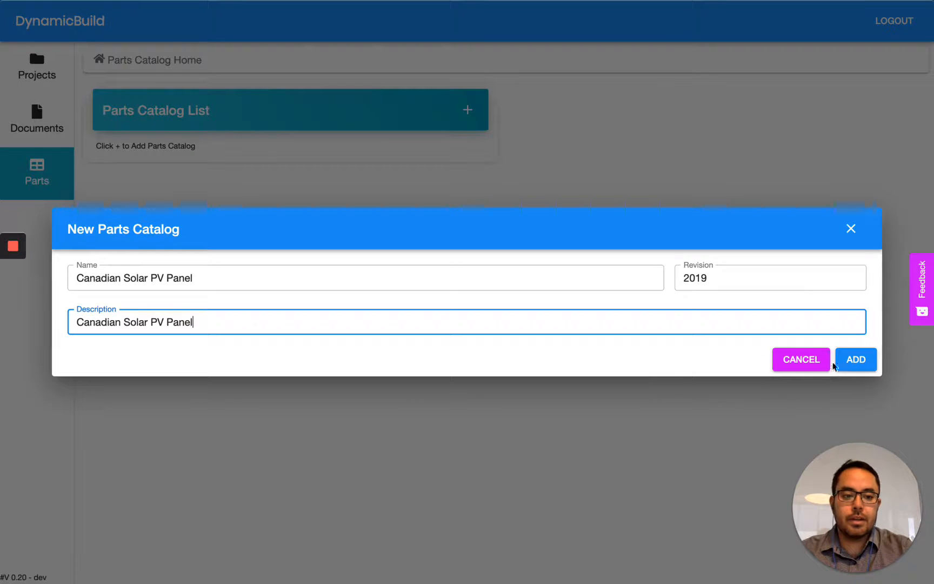
{"action": "left_click", "coordinate": [850, 359]}
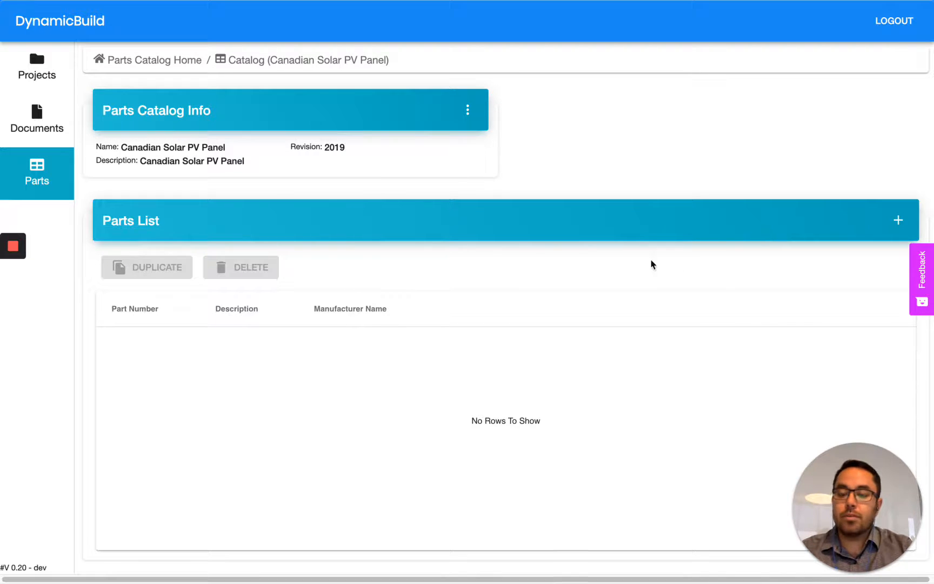
- Add a part row to the catalog and copy part number CS6K-300MS into it from the Excel parts list
{"action": "left_click", "coordinate": [900, 221]}
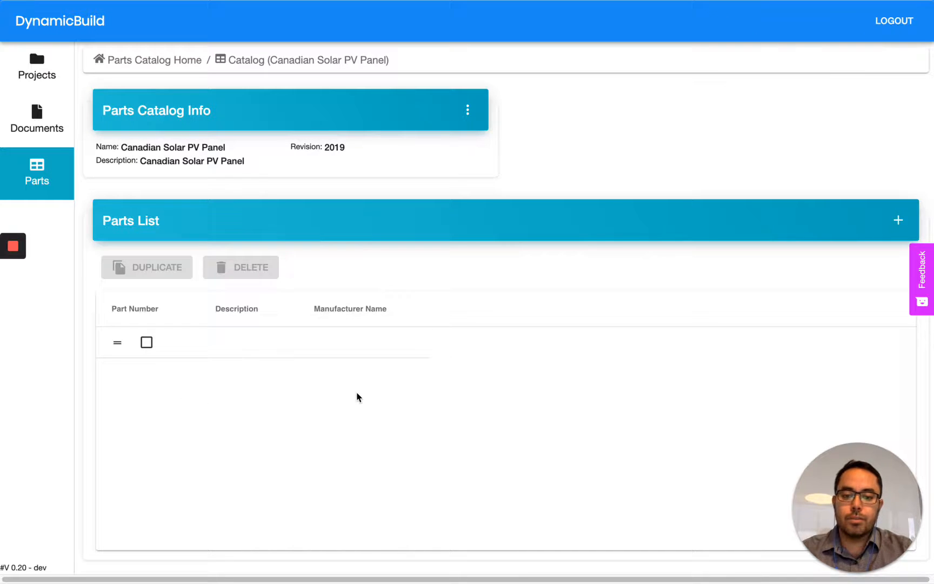
{"action": "key", "text": "ctrl+Left"}
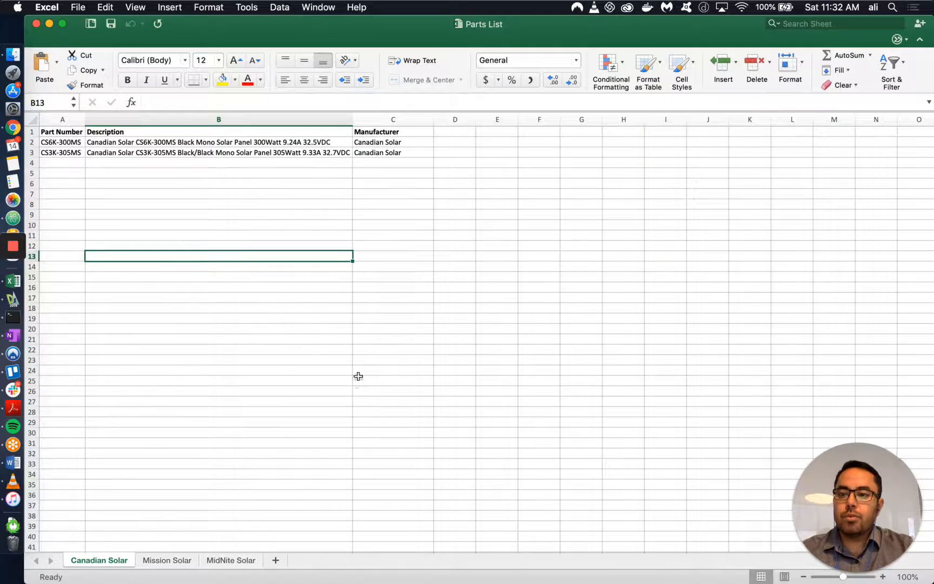
{"action": "left_click", "coordinate": [61, 142]}
{"action": "key", "text": "super+c"}
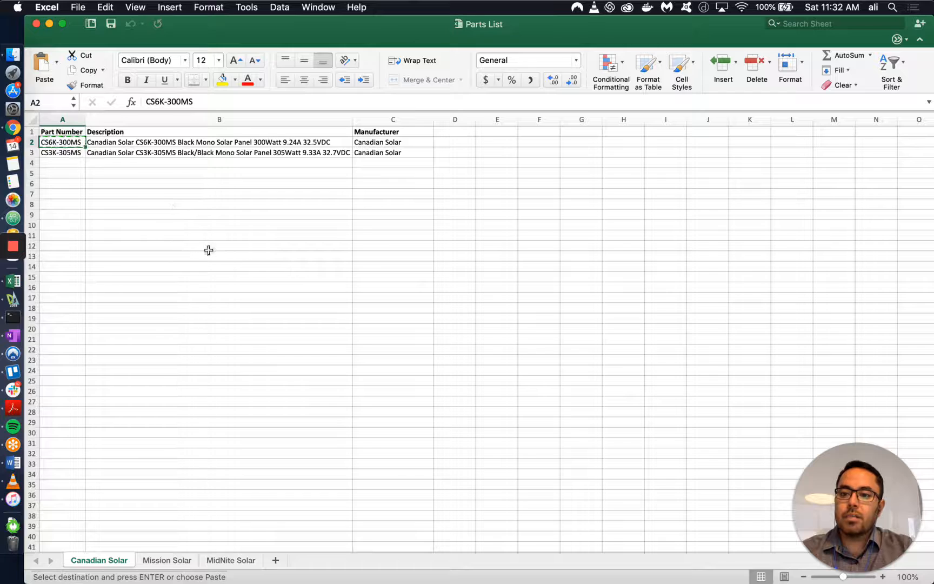
{"action": "key", "text": "ctrl+Right"}
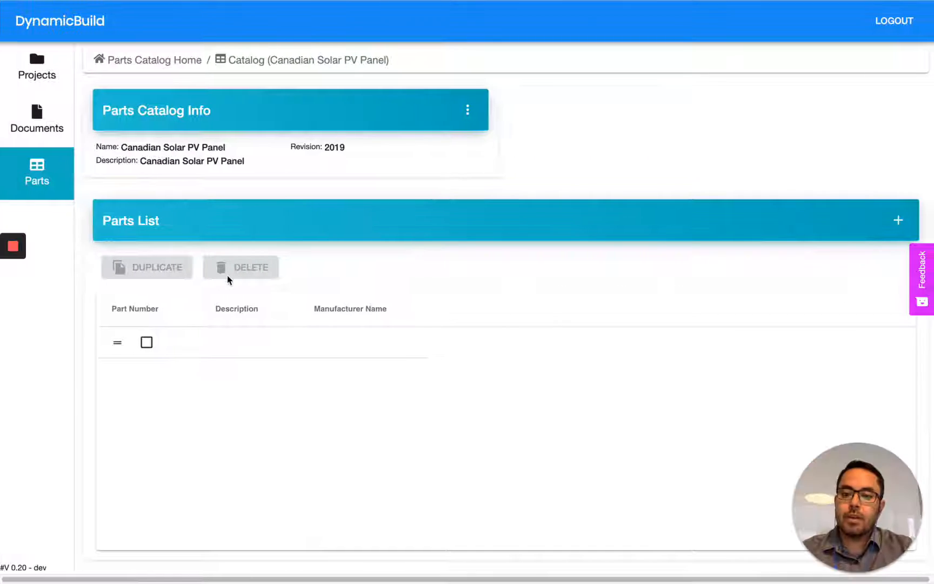
{"action": "left_click", "coordinate": [179, 348]}
{"action": "key", "text": "super+v"}
- Copy the description "Canadian Solar CS6K-300MS Black Mono Solar Panel 300Watt 9.24A 32.5VDC" from the Excel parts list into the new part row
{"action": "left_click", "coordinate": [229, 347]}
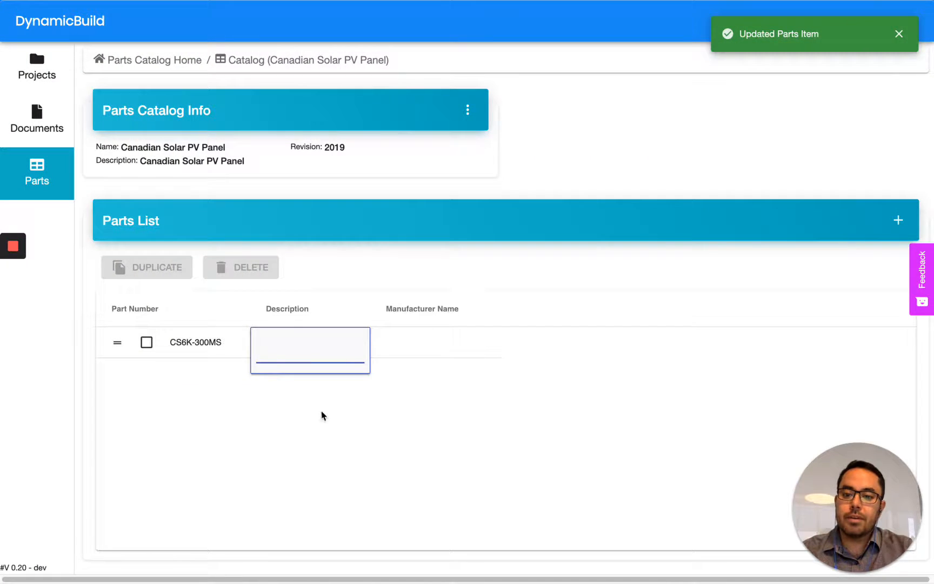
{"action": "key", "text": "ctrl+Left"}
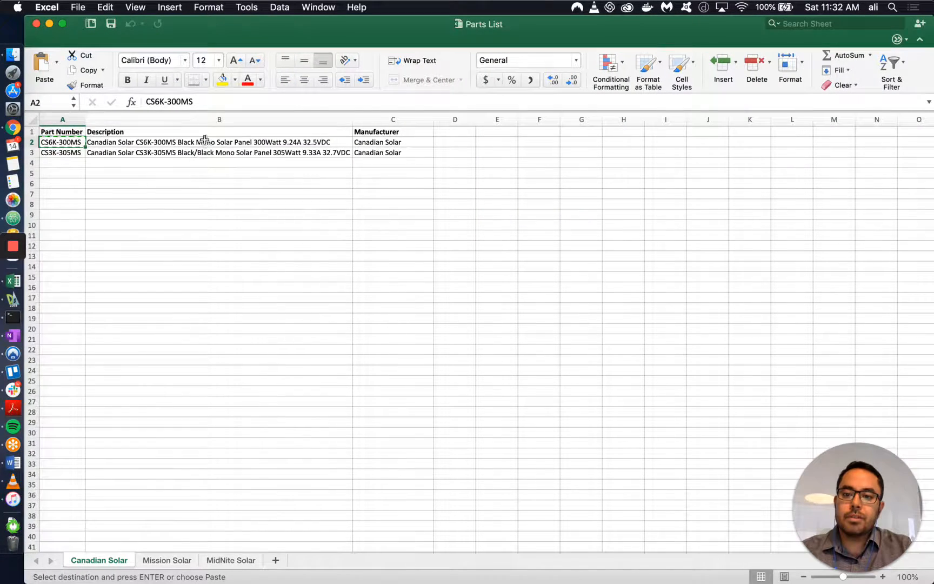
{"action": "left_click", "coordinate": [202, 142]}
{"action": "key", "text": "ctrl+Right"}
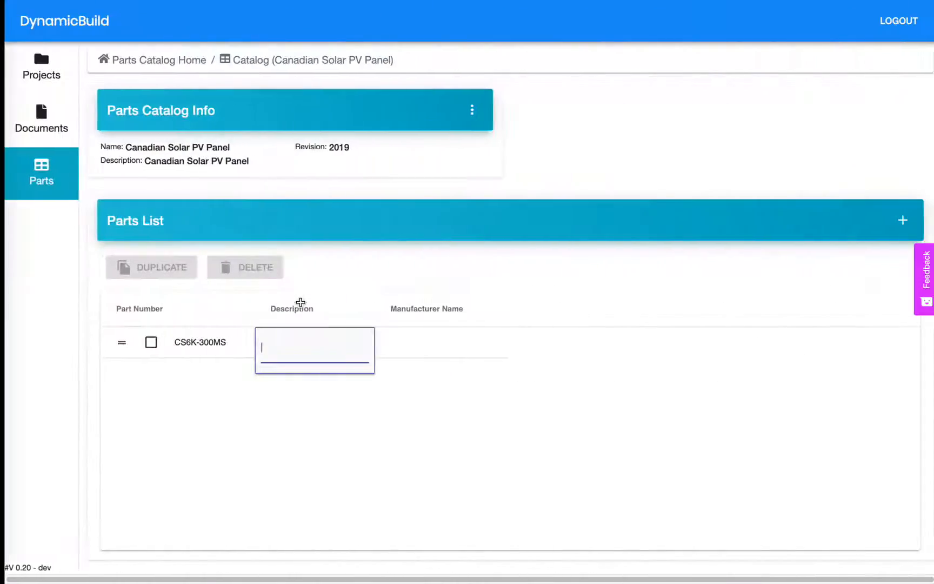
{"action": "key", "text": "super+v"}
{"action": "key", "text": "Tab"}
- Copy the manufacturer "Canadian Solar" from the Excel parts list into the CS6K-300MS row's manufacturer name
{"action": "key", "text": "ctrl+Left"}
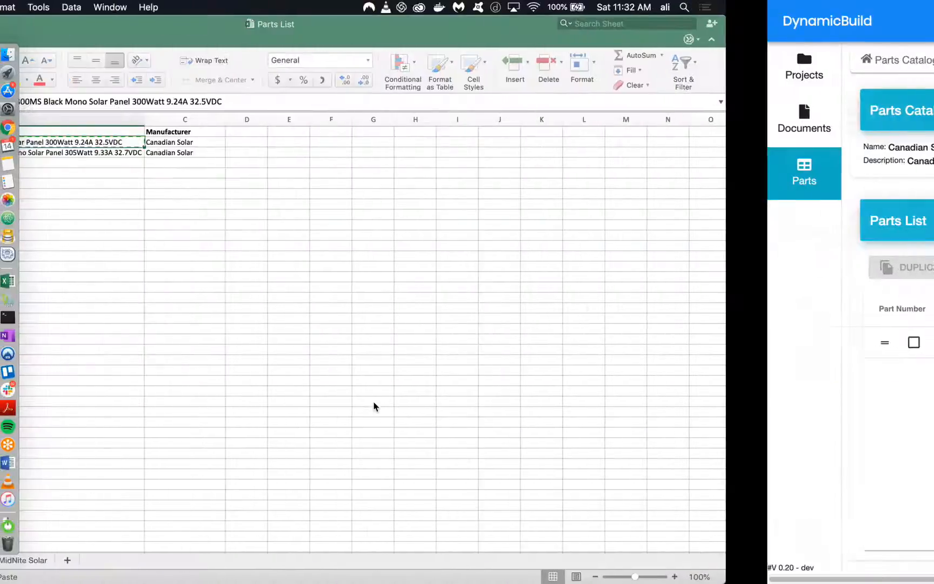
{"action": "left_click", "coordinate": [388, 142]}
{"action": "key", "text": "super+c"}
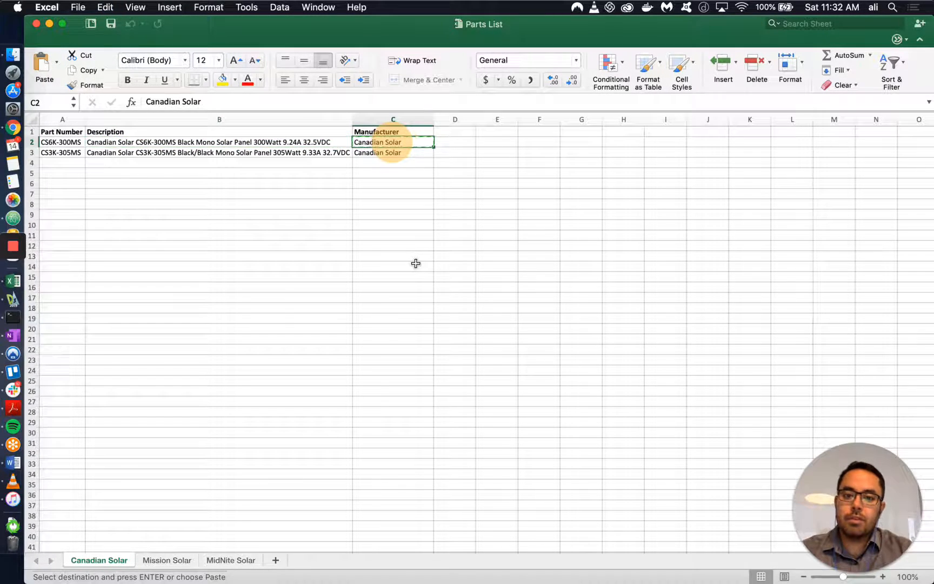
{"action": "key", "text": "ctrl+Right"}
{"action": "key", "text": "super+v"}
{"action": "key", "text": "Tab"}
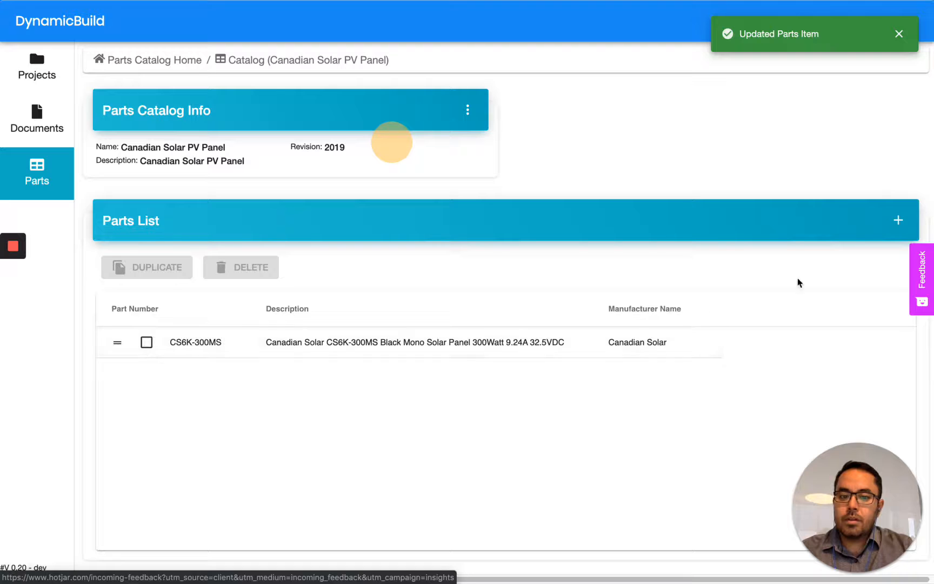
- Duplicate the CS6K-300MS part row and replace the copy's part number with CS3K-305MS from the Excel parts list
{"action": "left_click", "coordinate": [146, 343]}
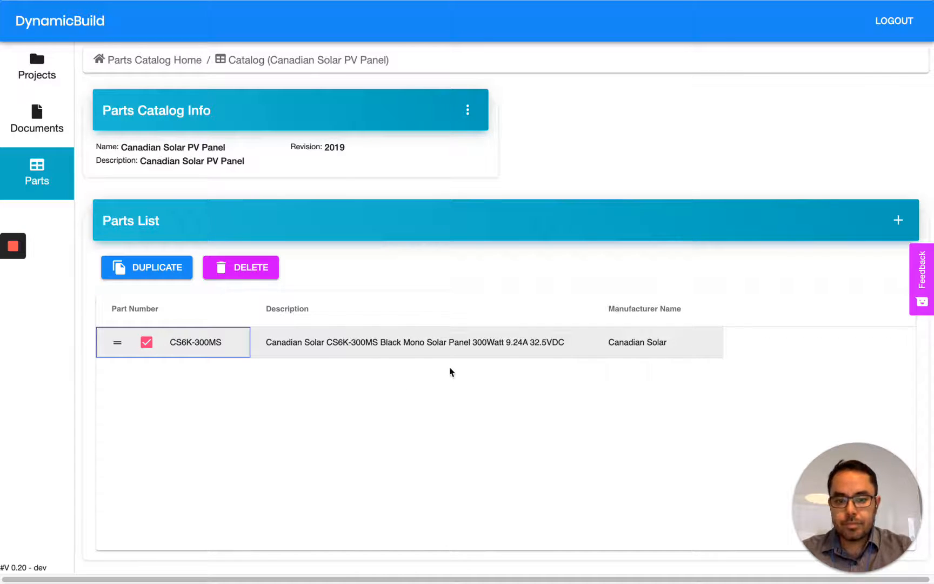
{"action": "left_click", "coordinate": [151, 275]}
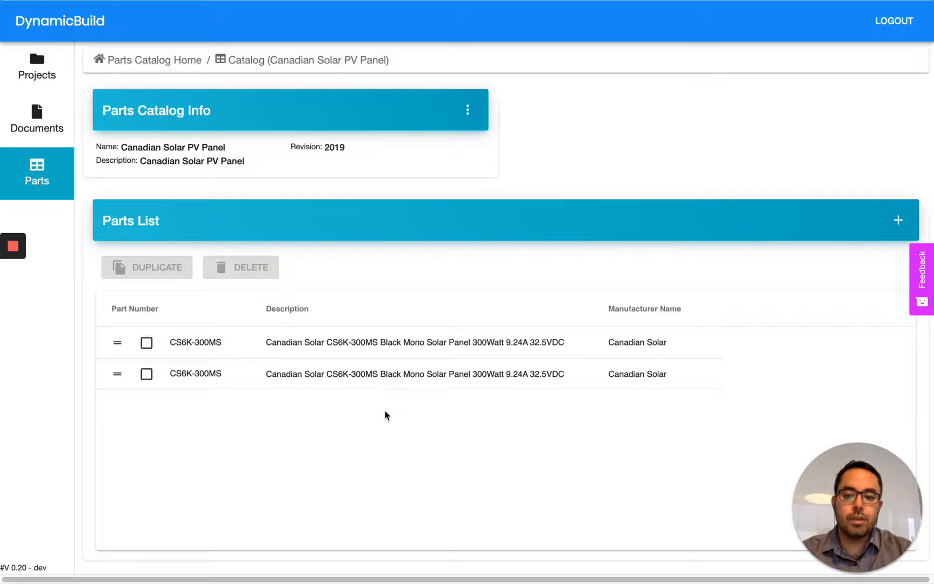
{"action": "key", "text": "ctrl+Left"}
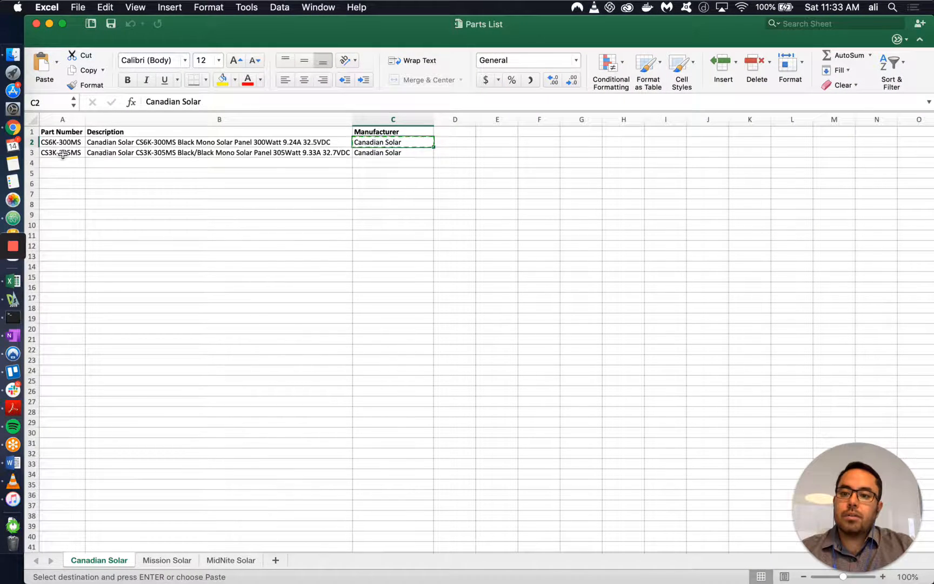
{"action": "left_click", "coordinate": [62, 154]}
{"action": "key", "text": "ctrl+Right"}
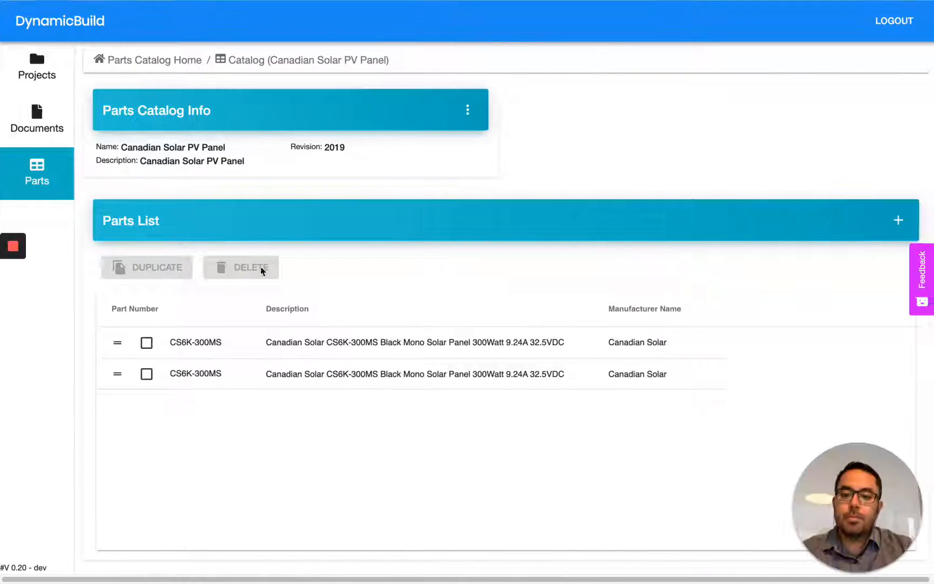
{"action": "left_click", "coordinate": [192, 375]}
{"action": "key", "text": "super+v"}
{"action": "key", "text": "Tab"}
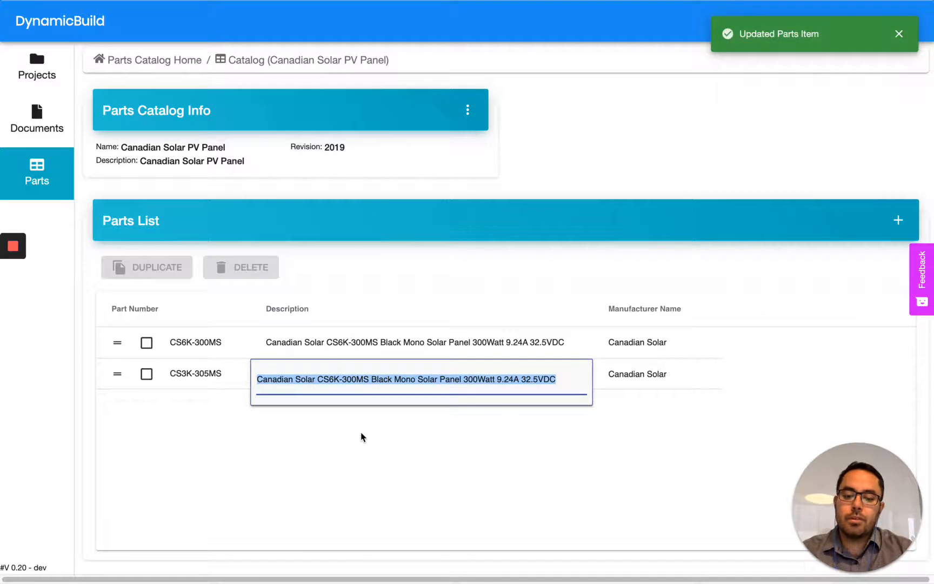
- Replace the CS3K-305MS row's description with "Canadian Solar CS3K-305MS Black/Black Mono Solar Panel 305Watt 9.33A 32.7VDC" copied from the Excel parts list
{"action": "key", "text": "ctrl+Left"}
{"action": "left_click", "coordinate": [258, 154]}
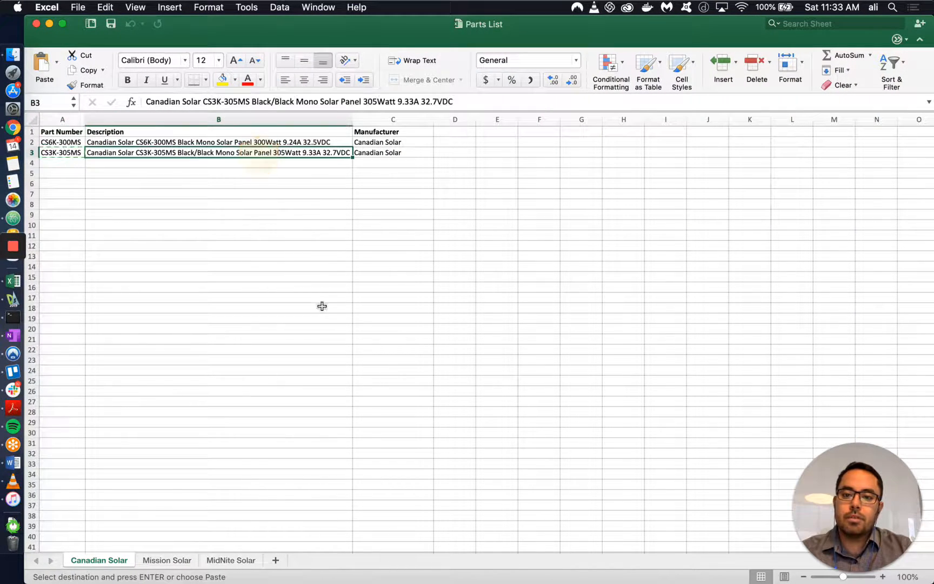
{"action": "key", "text": "super+c"}
{"action": "key", "text": "ctrl+Right"}
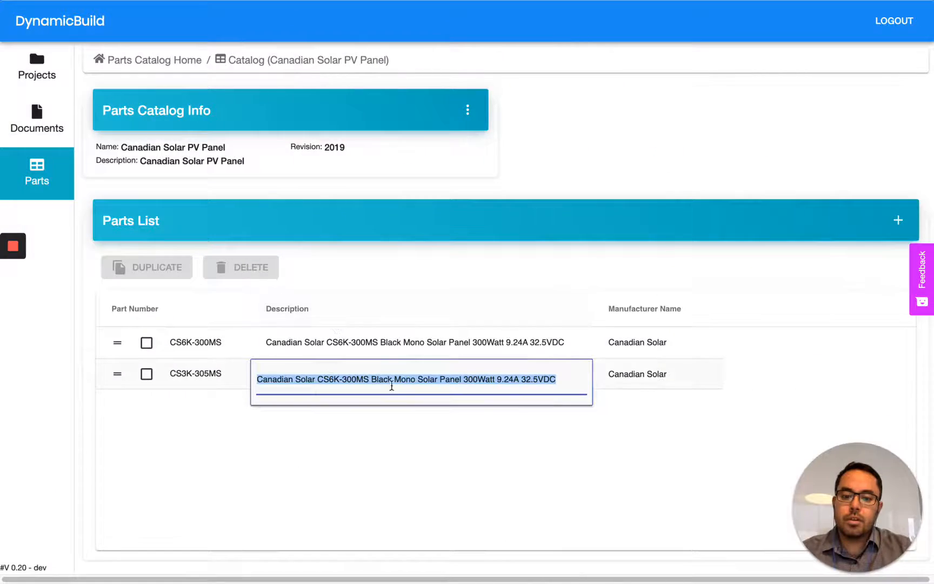
{"action": "key", "text": "super+v"}
{"action": "key", "text": "Tab"}
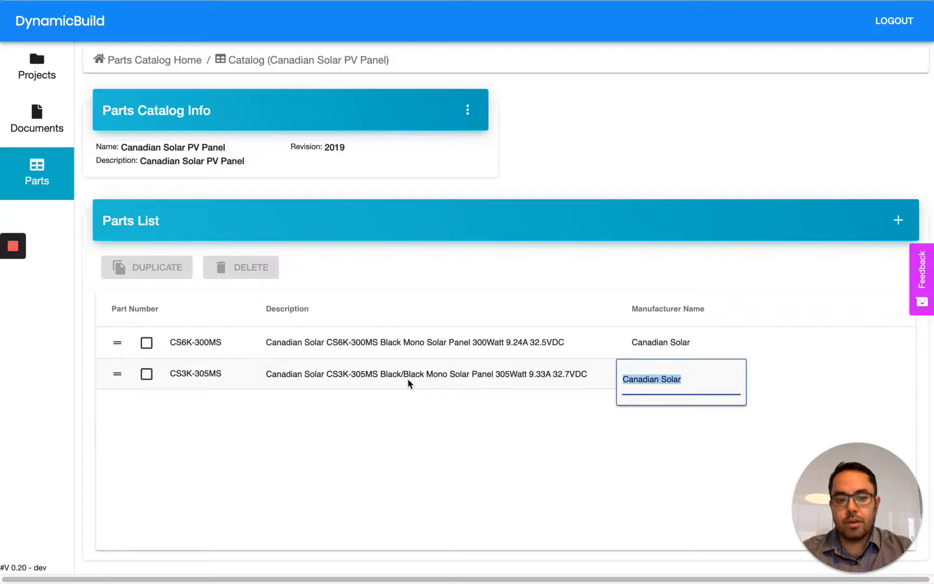
{"action": "left_click", "coordinate": [329, 200]}
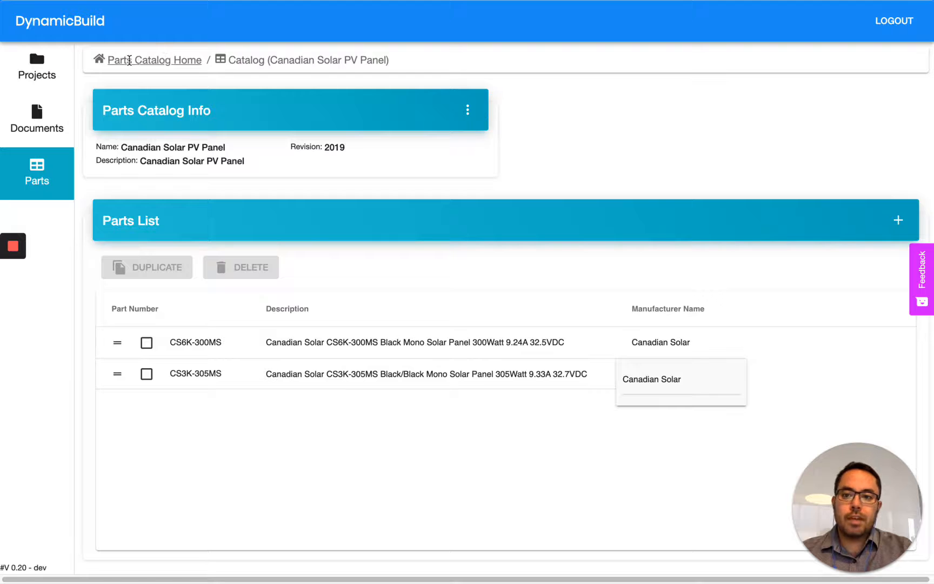
- Reopen the Canadian Solar PV Panel catalog from the catalog list to check its parts, and return to the list
{"action": "left_click", "coordinate": [148, 60]}
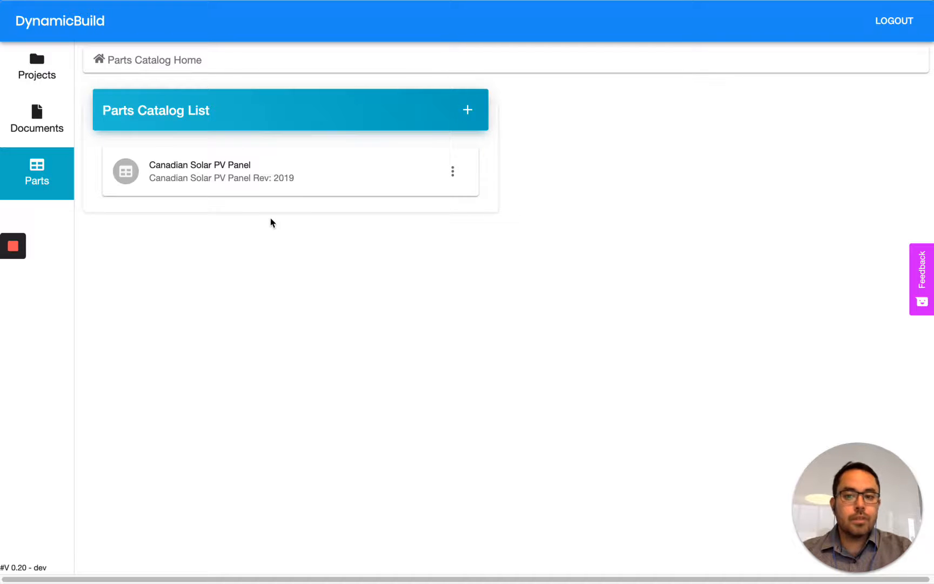
{"action": "left_click", "coordinate": [235, 175]}
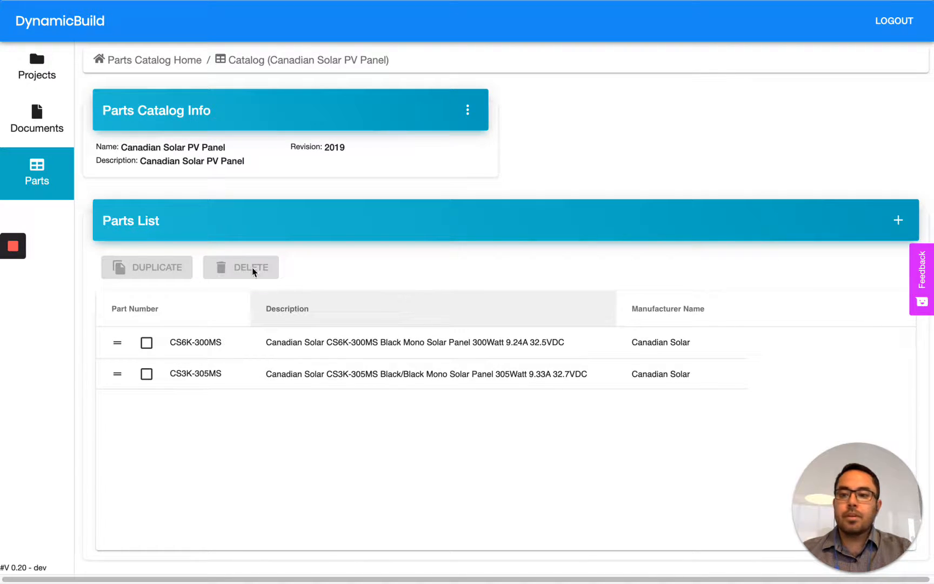
{"action": "left_click", "coordinate": [46, 181]}
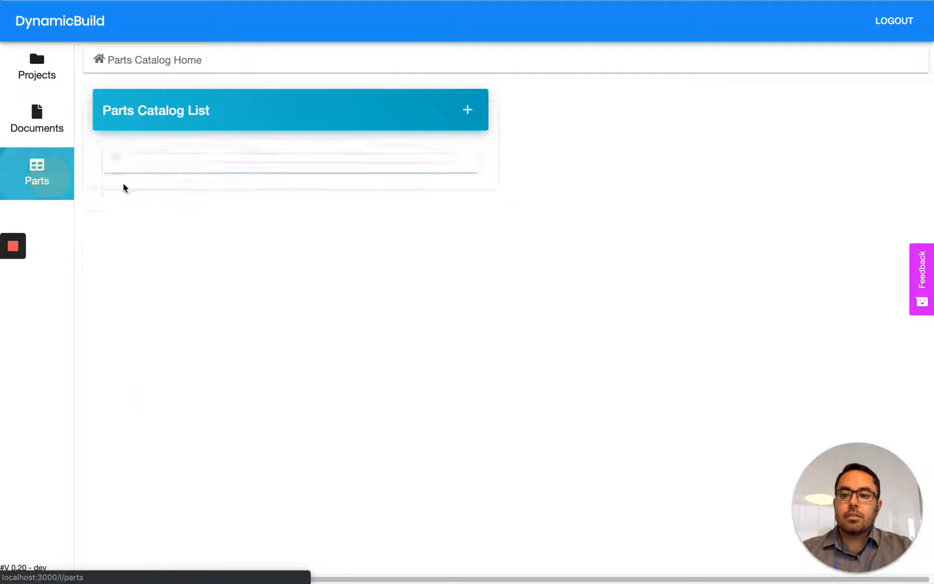
- Start a new parts catalog named "Mission Solar PV Panel" with revision 2019, after switching the Excel parts list to the Mission Solar sheet
{"action": "left_click", "coordinate": [468, 116]}
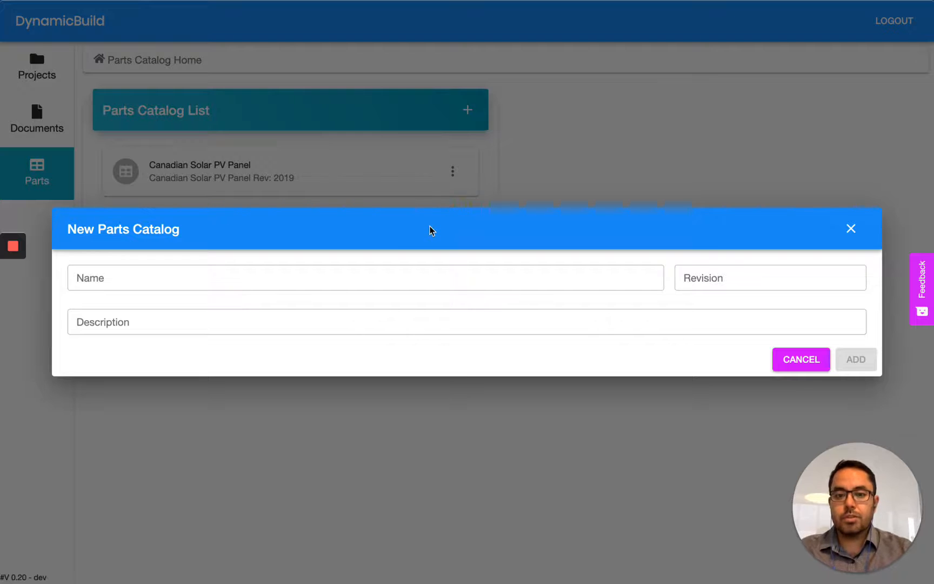
{"action": "key", "text": "ctrl+Left"}
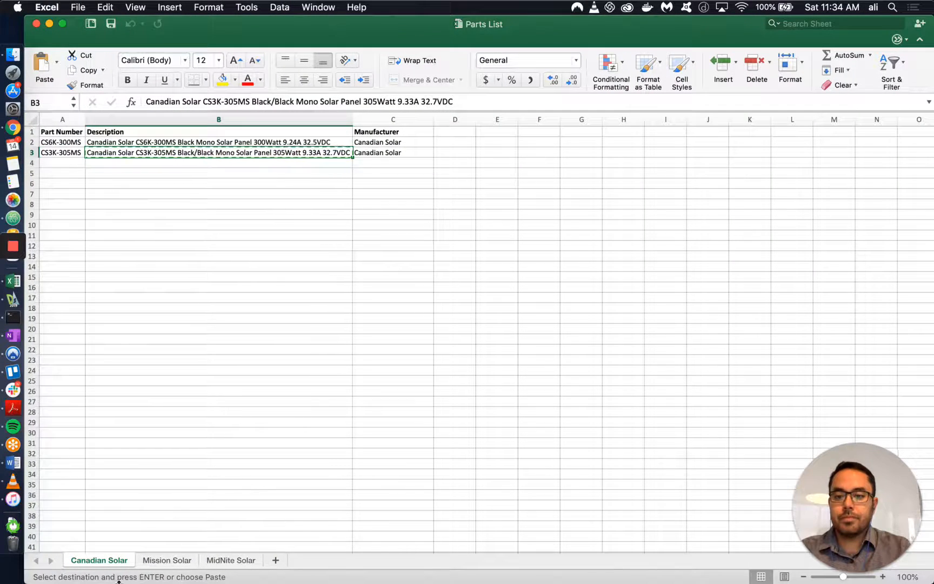
{"action": "left_click", "coordinate": [164, 562]}
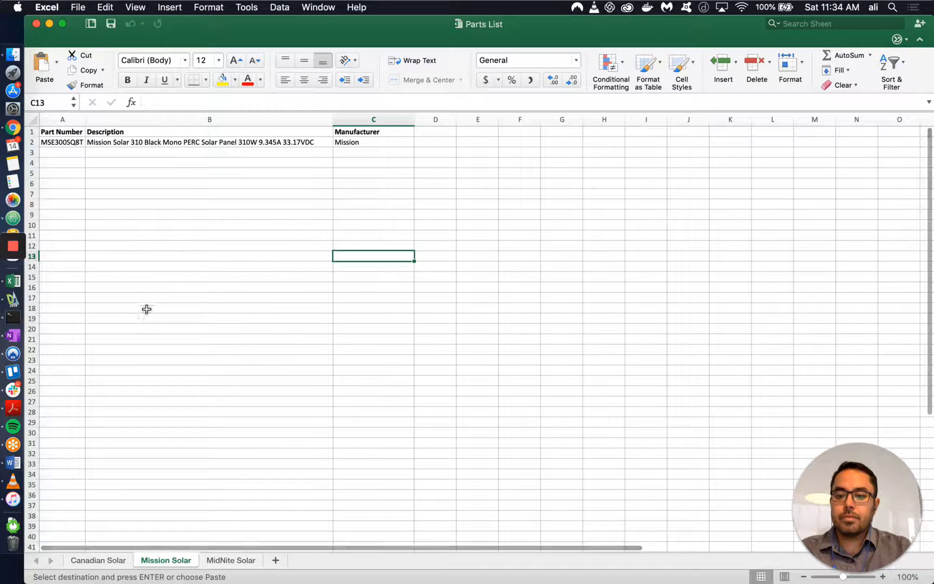
{"action": "key", "text": "ctrl+Right"}
{"action": "left_click", "coordinate": [165, 284]}
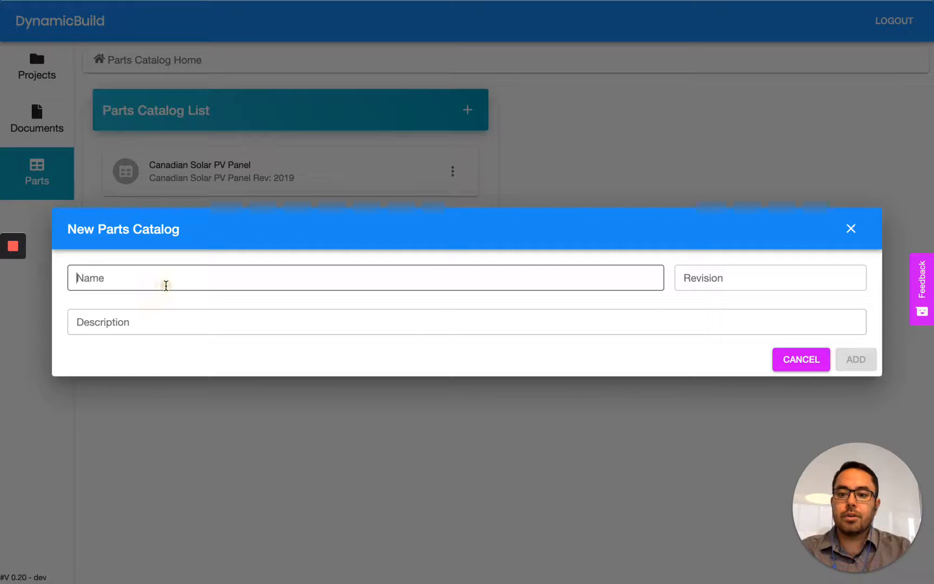
{"action": "type", "text": "Mission Solar PV Pnael"}
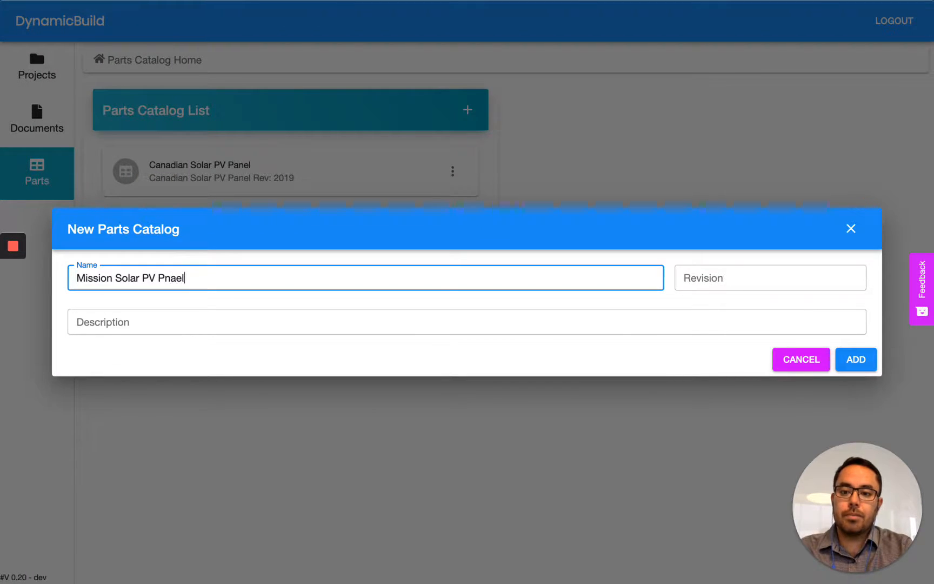
{"action": "key", "text": "Tab"}
{"action": "left_click", "coordinate": [164, 278]}
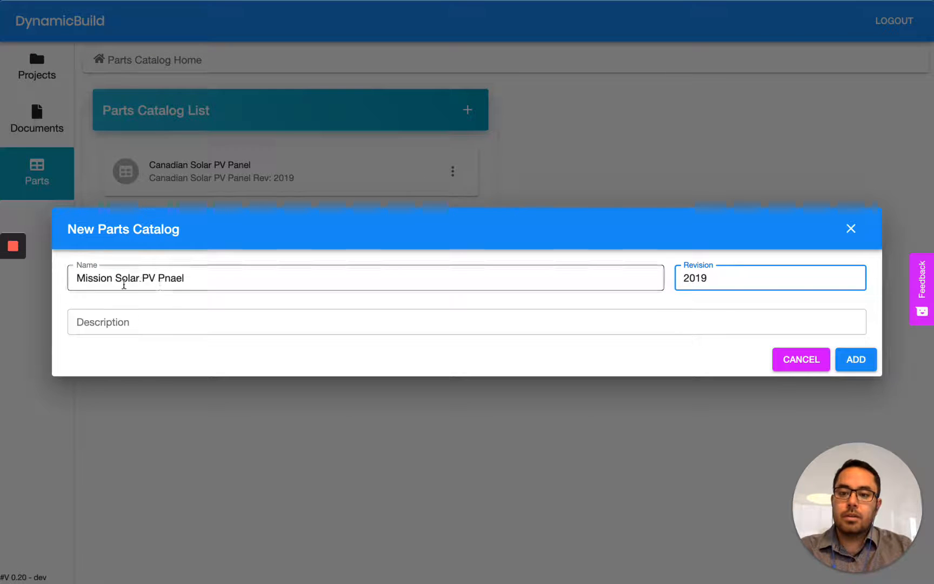
{"action": "type", "text": "a"}
{"action": "left_click", "coordinate": [177, 278]}
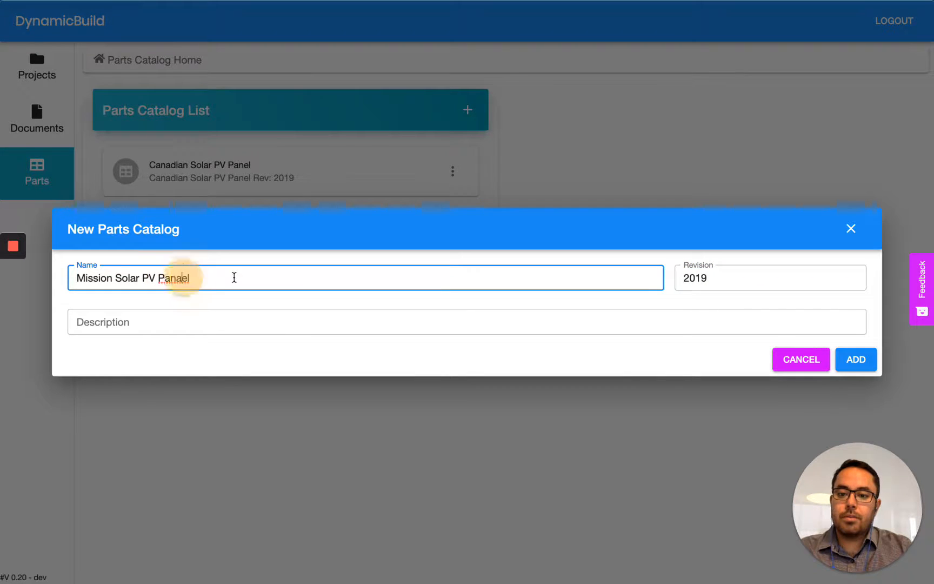
{"action": "key", "text": "BackSpace"}
- Copy the catalog name "Mission Solar PV Panel" into the description and add the catalog
{"action": "triple_click", "coordinate": [228, 277]}
{"action": "key", "text": "ctrl+c"}
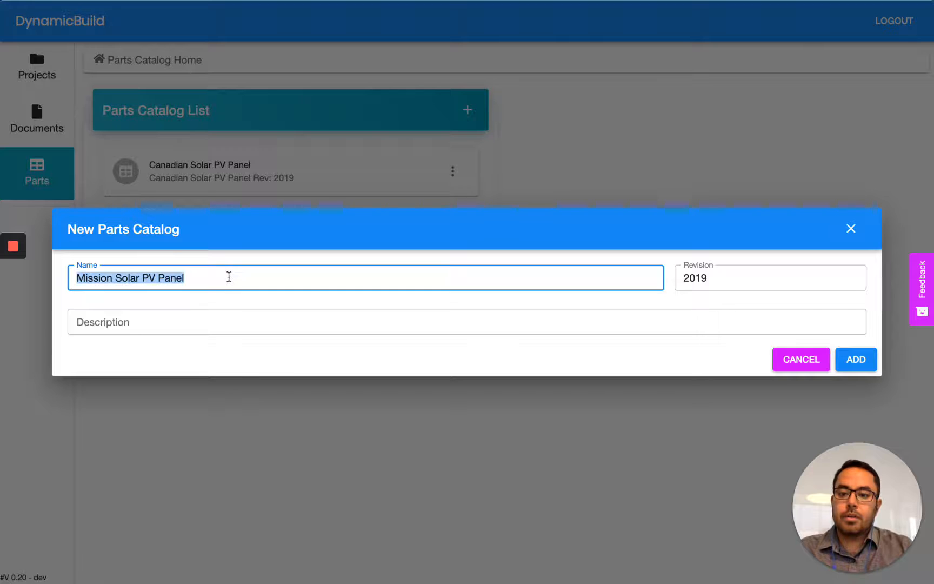
{"action": "left_click", "coordinate": [181, 320]}
{"action": "key", "text": "ctrl+v"}
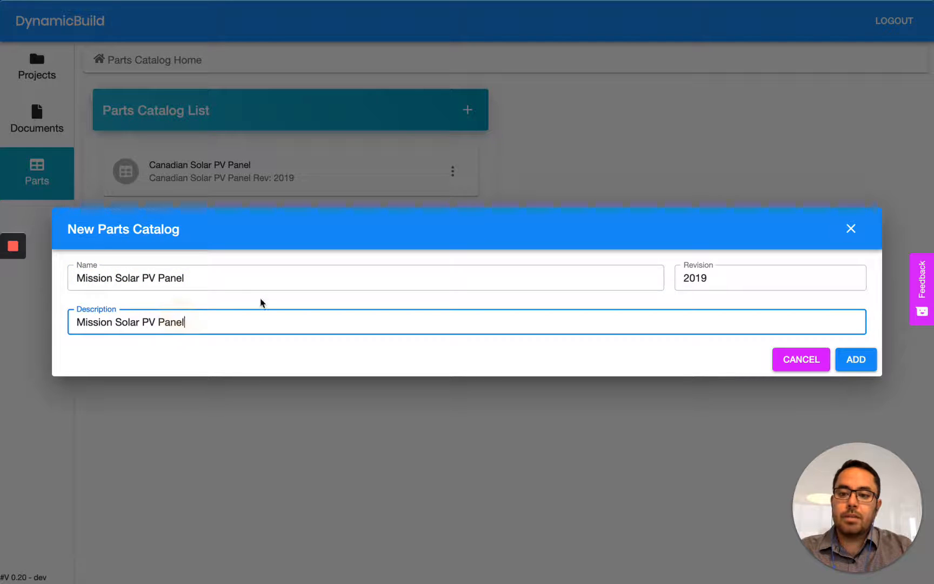
{"action": "left_click", "coordinate": [854, 360]}
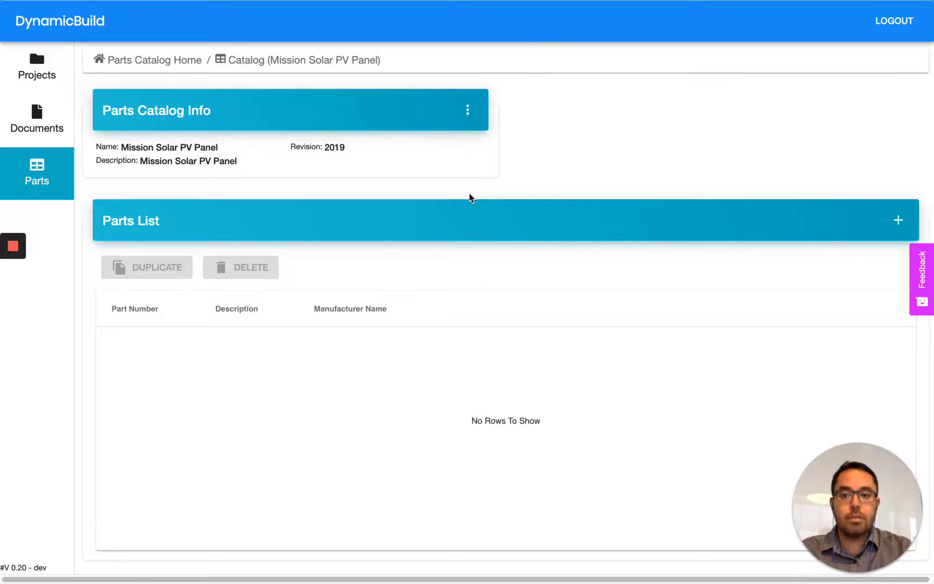
- Add a part row to the Mission Solar catalog and copy part number MSE300SQ8T into it from the Excel parts list
{"action": "left_click", "coordinate": [898, 220]}
{"action": "key", "text": "ctrl+Left"}
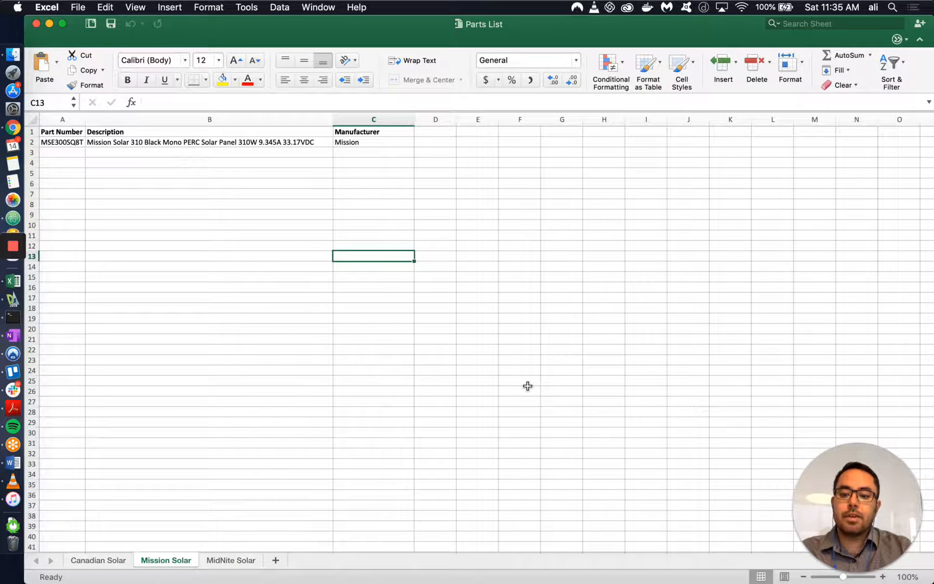
{"action": "left_click", "coordinate": [74, 144]}
{"action": "key", "text": "super+c"}
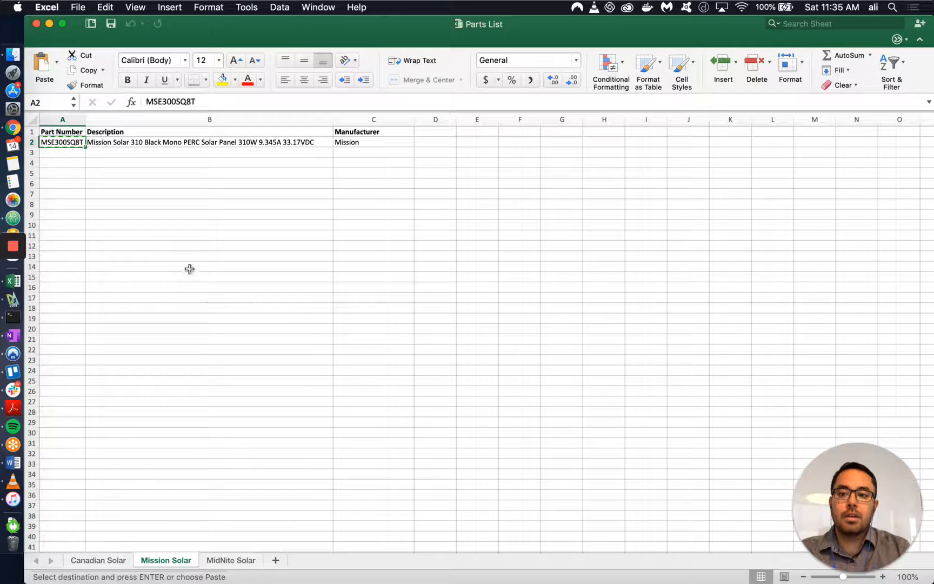
{"action": "key", "text": "ctrl+Right"}
{"action": "left_click", "coordinate": [175, 341]}
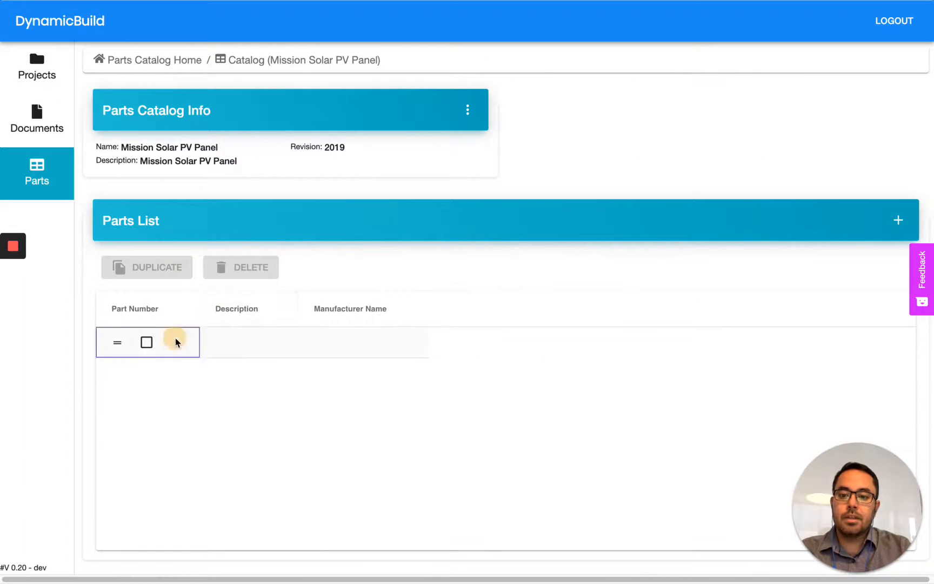
{"action": "key", "text": "super+v"}
- Copy the description "Mission Solar 310 Black Mono PERC Solar Panel 310W 9.345A 33.17VDC" from the Excel parts list into the MSE300SQ8T row
{"action": "left_click", "coordinate": [235, 346]}
{"action": "key", "text": "ctrl+Left"}
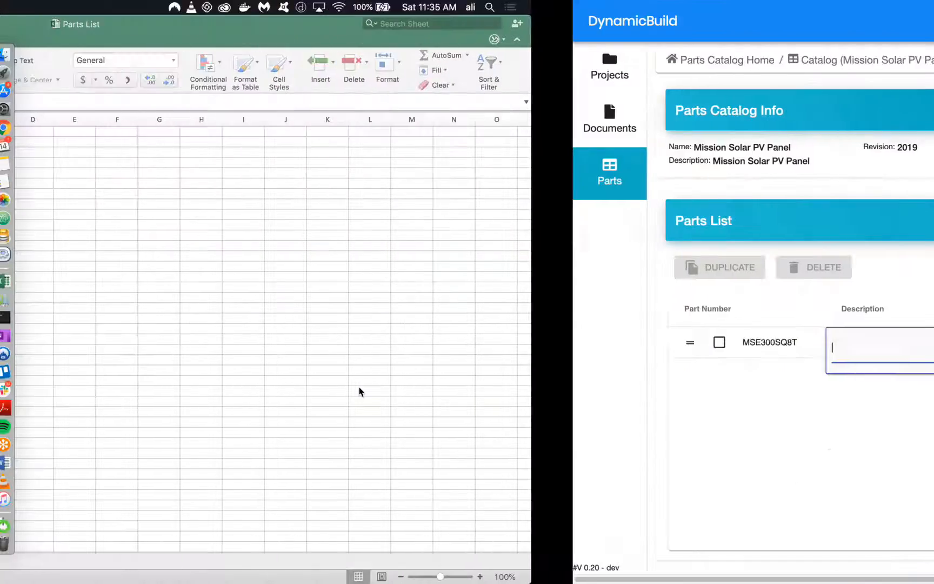
{"action": "left_click", "coordinate": [229, 149]}
{"action": "key", "text": "super+c"}
{"action": "key", "text": "ctrl+Right"}
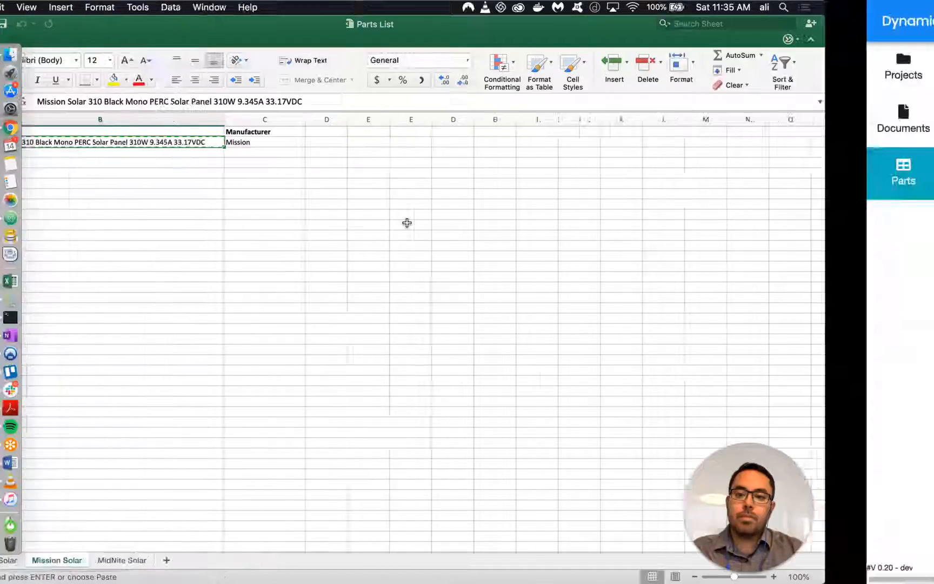
{"action": "key", "text": "super+v"}
{"action": "key", "text": "Tab"}
- Copy the manufacturer "Mission" from the Excel parts list into the MSE300SQ8T row's manufacturer name
{"action": "key", "text": "ctrl+Left"}
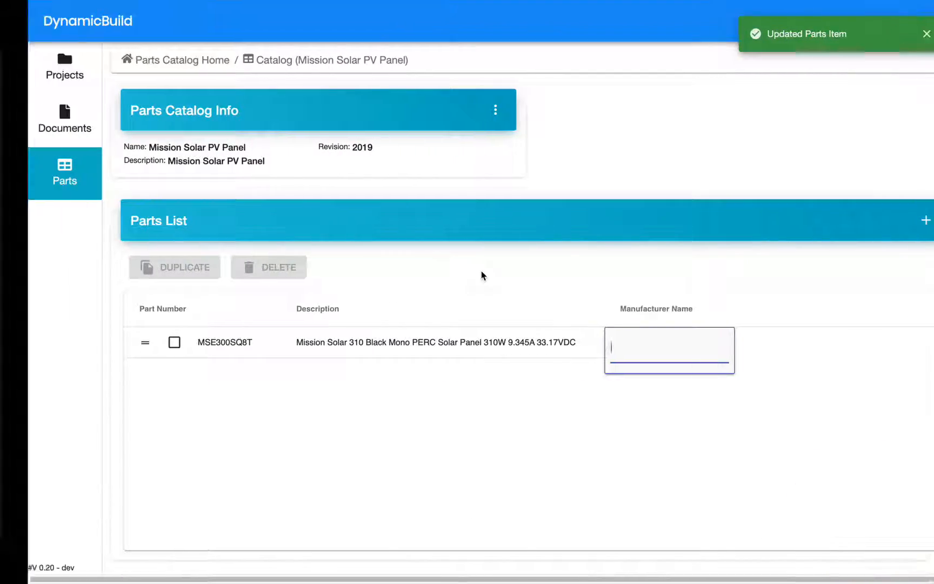
{"action": "left_click", "coordinate": [372, 142]}
{"action": "key", "text": "super+c"}
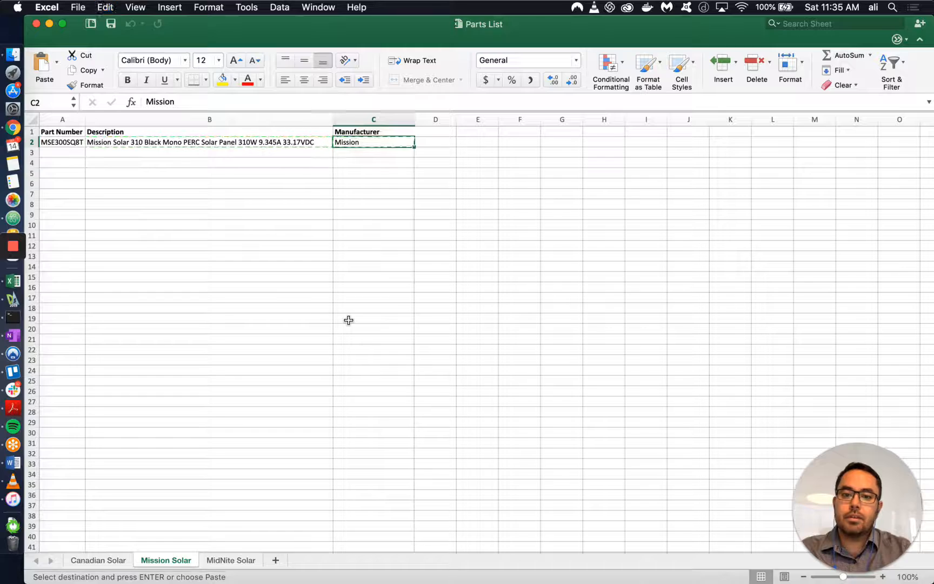
{"action": "key", "text": "ctrl+Right"}
{"action": "key", "text": "super+v"}
{"action": "key", "text": "Tab"}
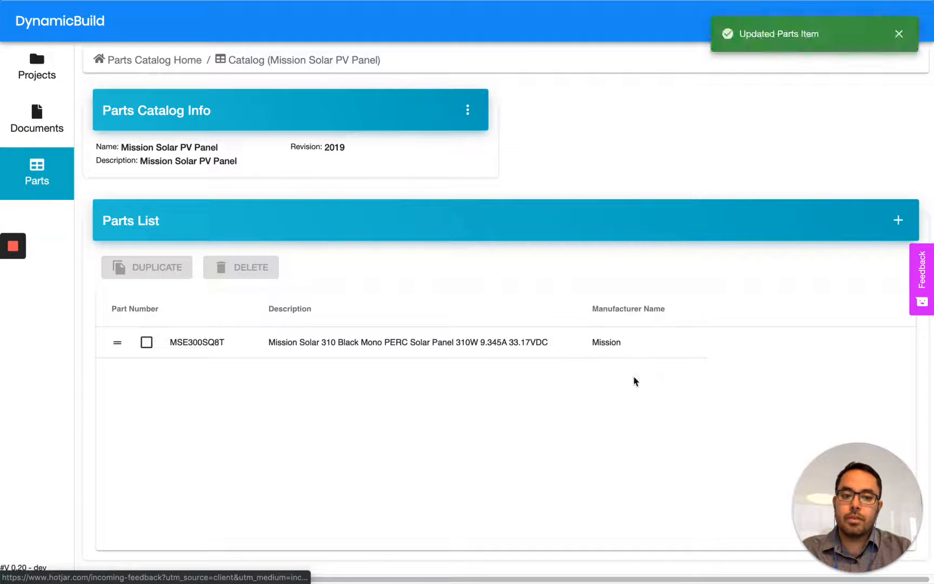
- Create a new parts catalog named "MidNite Solar Combiner Box" with revision 2019 and no description
{"action": "left_click", "coordinate": [37, 186]}
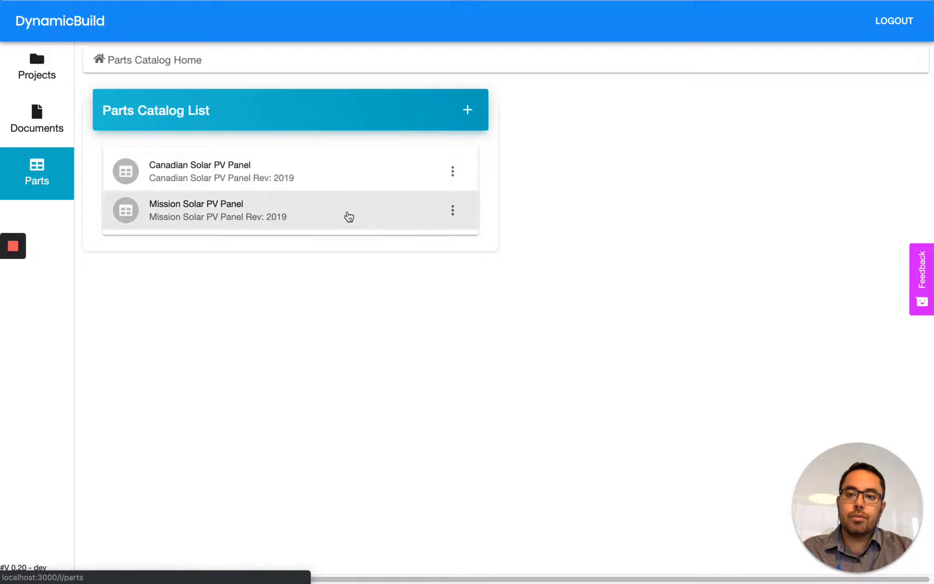
{"action": "left_click", "coordinate": [467, 110]}
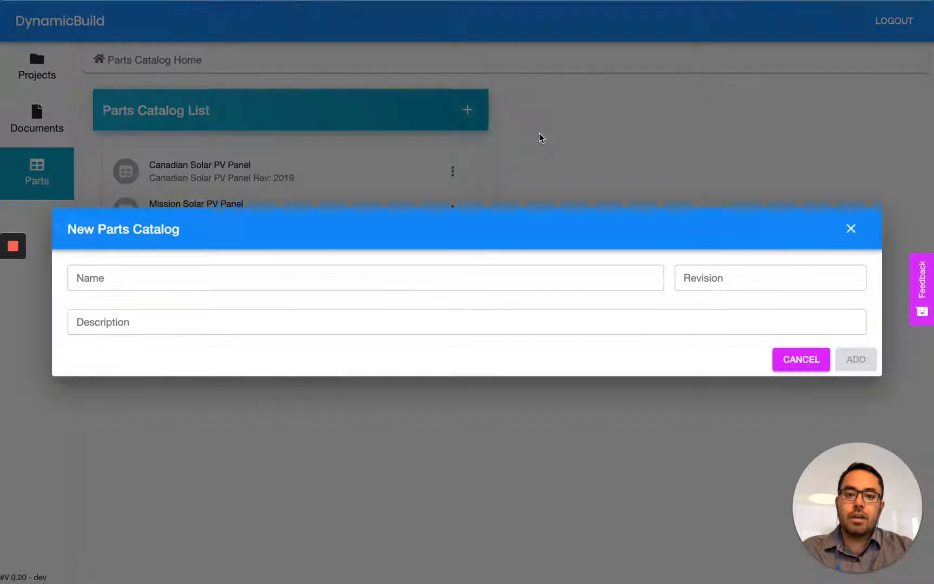
{"action": "left_click", "coordinate": [318, 274]}
{"action": "type", "text": "Mi"}
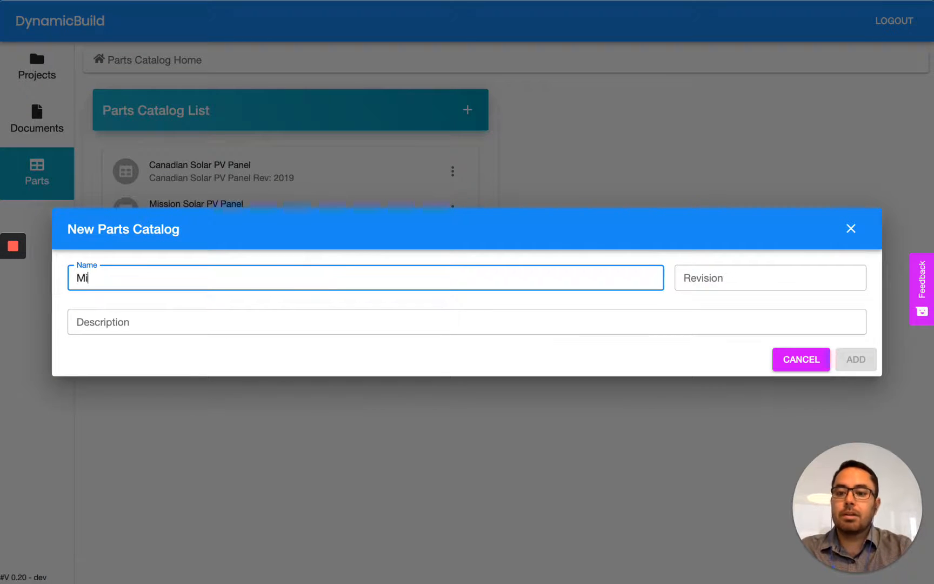
{"action": "type", "text": "dNite"}
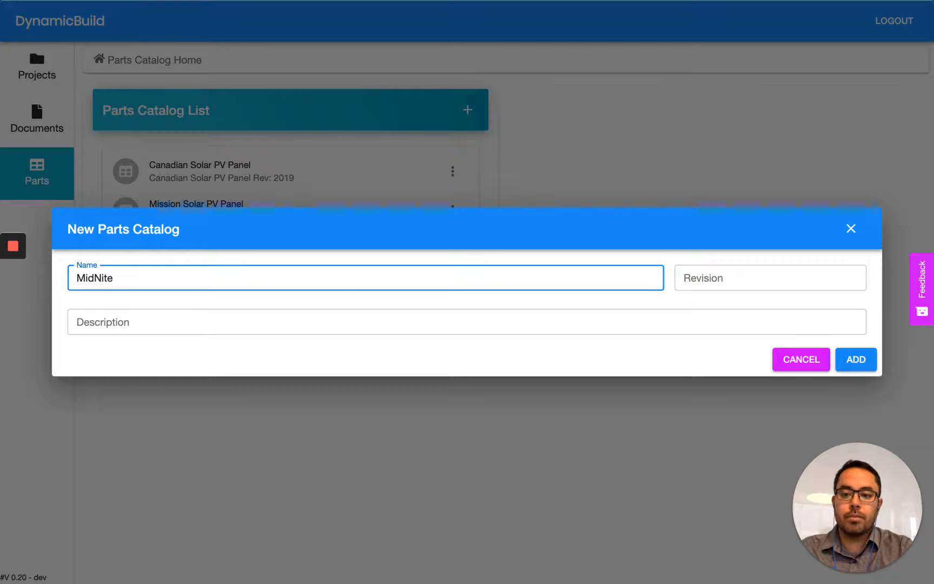
{"action": "type", "text": " Solar Combiner Box"}
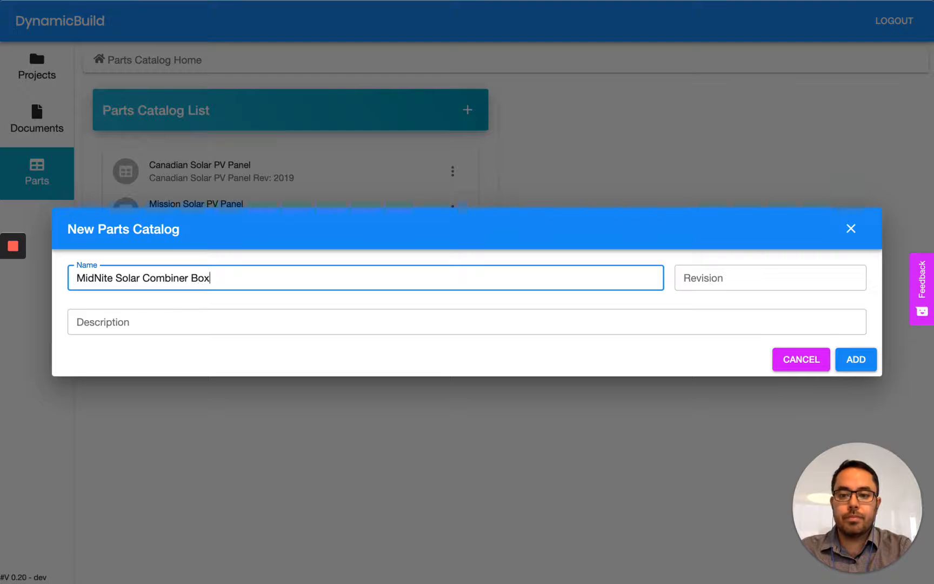
{"action": "key", "text": "Tab"}
{"action": "type", "text": "0"}
{"action": "key", "text": "BackSpace"}
{"action": "type", "text": "2019"}
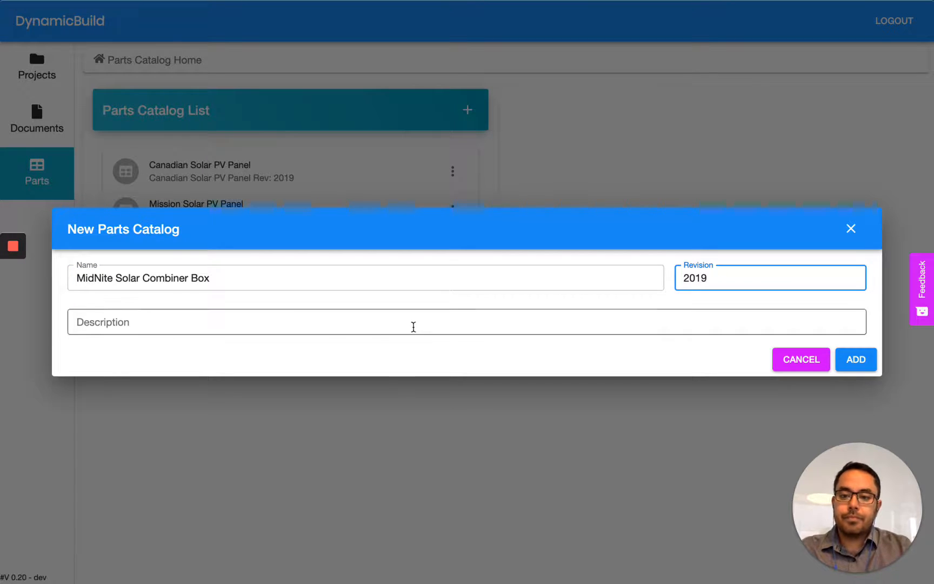
{"action": "left_click", "coordinate": [848, 362]}
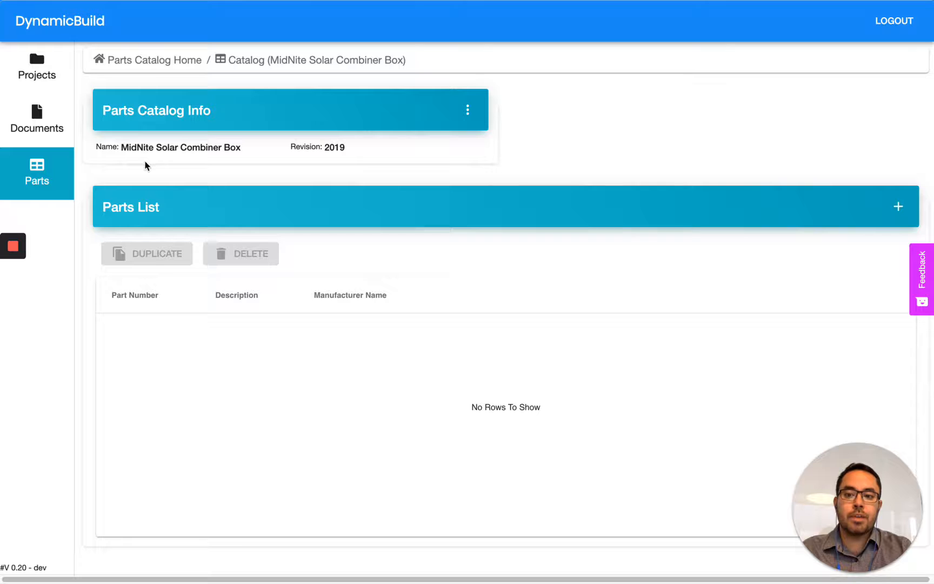
- Add a part row to the MidNite Solar Combiner Box catalog and copy part number MNPV3 into it from the Excel parts list
{"action": "left_click", "coordinate": [895, 208]}
{"action": "key", "text": "ctrl+Left"}
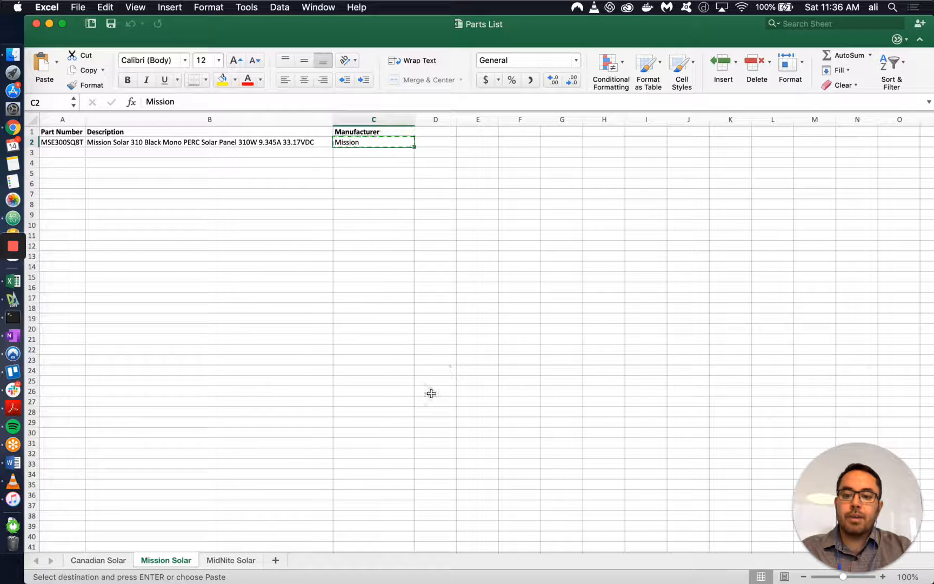
{"action": "left_click", "coordinate": [235, 560]}
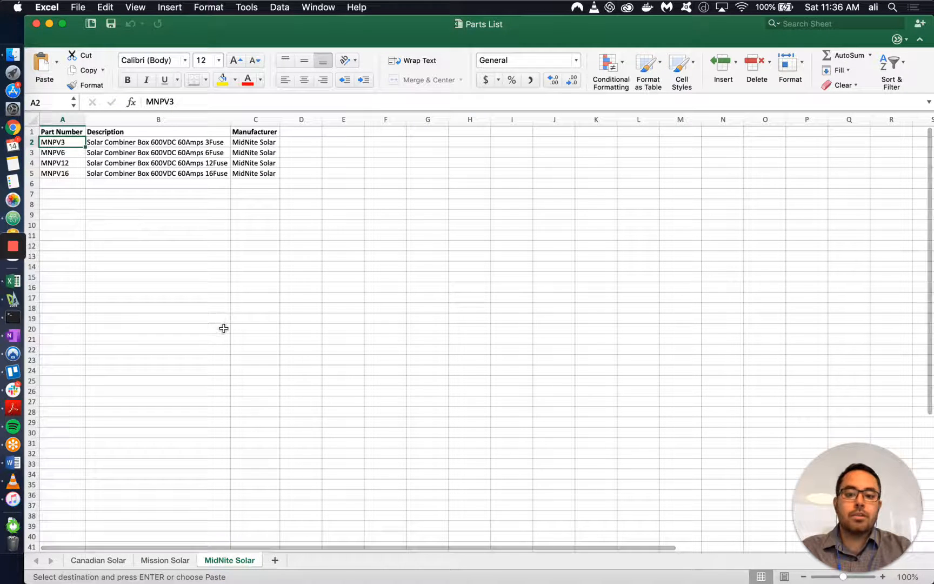
{"action": "left_click", "coordinate": [224, 328]}
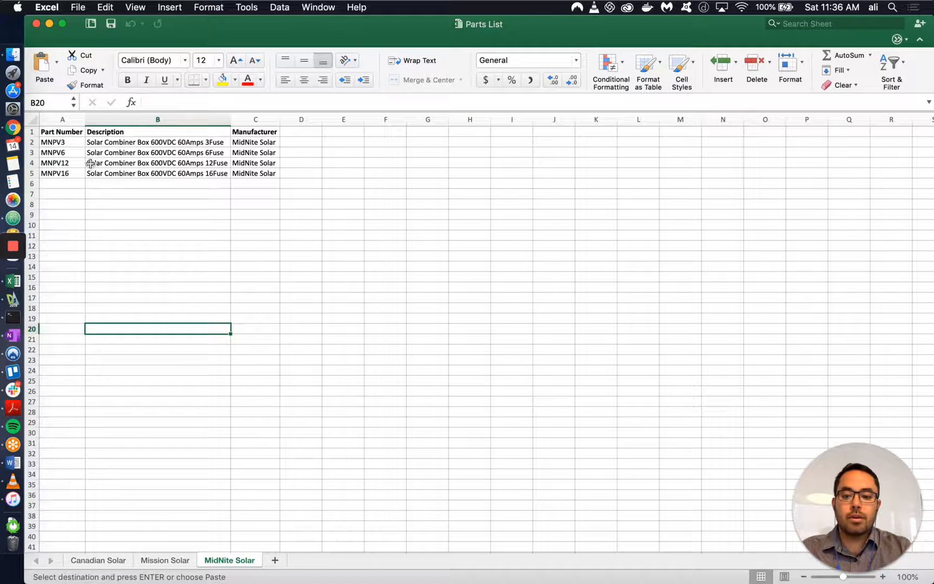
{"action": "left_click", "coordinate": [69, 144]}
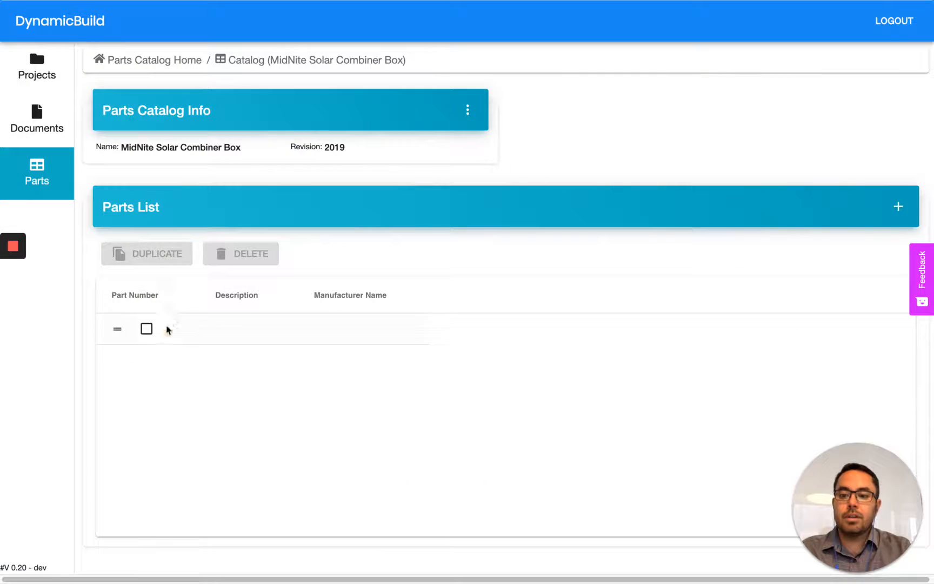
{"action": "left_click", "coordinate": [201, 329]}
{"action": "type", "text": "MNPV3"}
- Copy the description "Solar Combiner Box 600VDC 60Amps 3Fuse" from the Excel parts list into the MNPV3 row
{"action": "left_click", "coordinate": [300, 346]}
{"action": "key", "text": "ctrl+Left"}
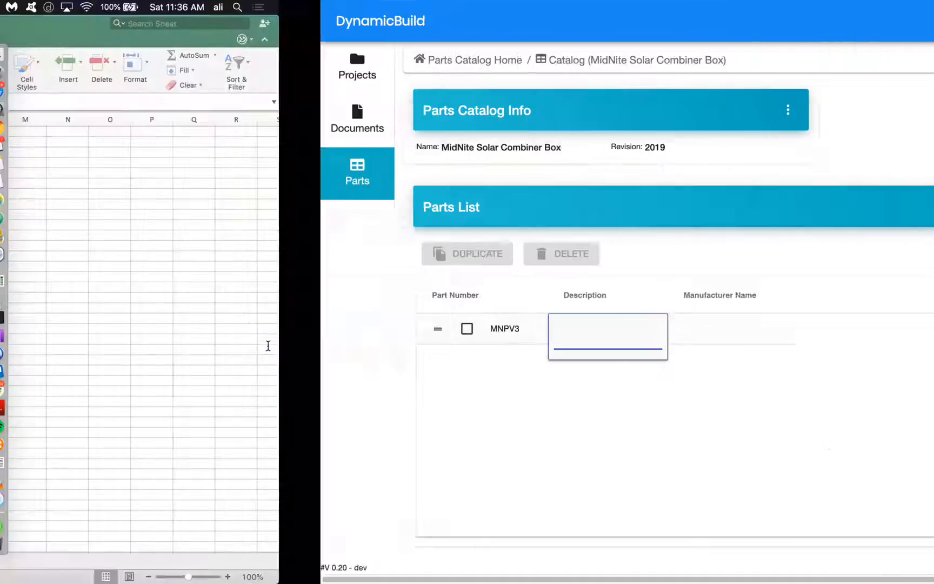
{"action": "left_click", "coordinate": [206, 142]}
{"action": "key", "text": "super+c"}
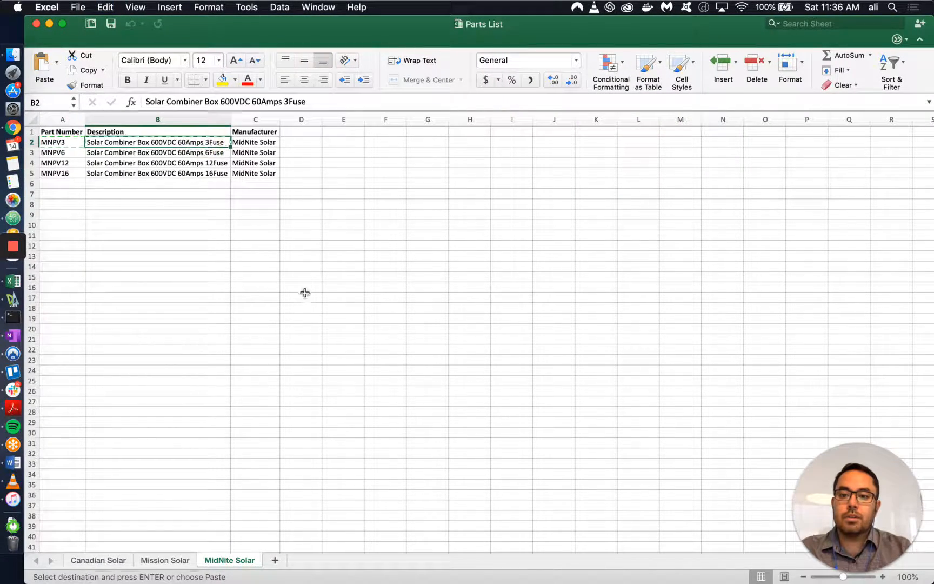
{"action": "key", "text": "ctrl+Right"}
{"action": "key", "text": "super+v"}
{"action": "key", "text": "Tab"}
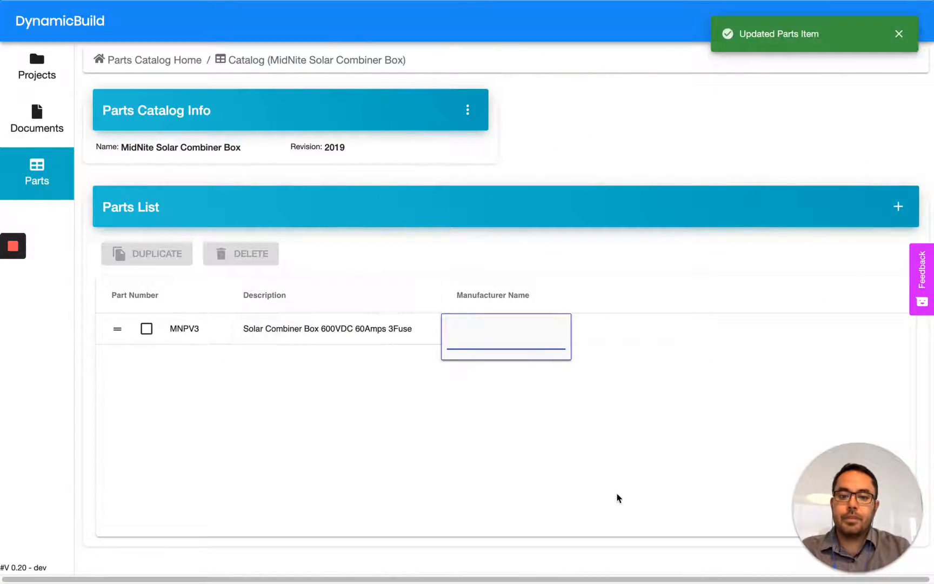
- Copy the manufacturer "MidNite Solar" from the Excel parts list into the MNPV3 row's manufacturer name
{"action": "key", "text": "ctrl+Left"}
{"action": "left_click", "coordinate": [264, 142]}
{"action": "key", "text": "super+c"}
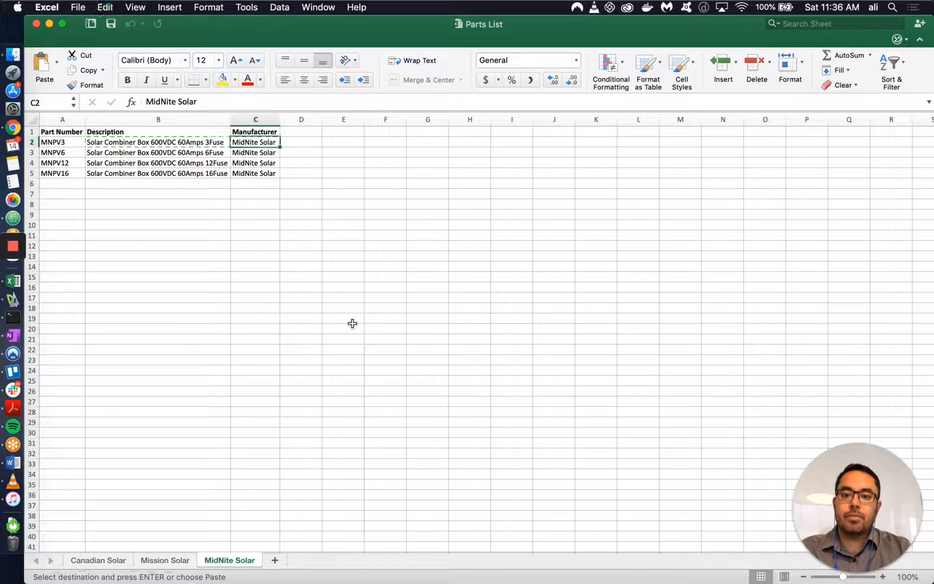
{"action": "key", "text": "ctrl+Right"}
{"action": "key", "text": "super+v"}
{"action": "key", "text": "Return"}
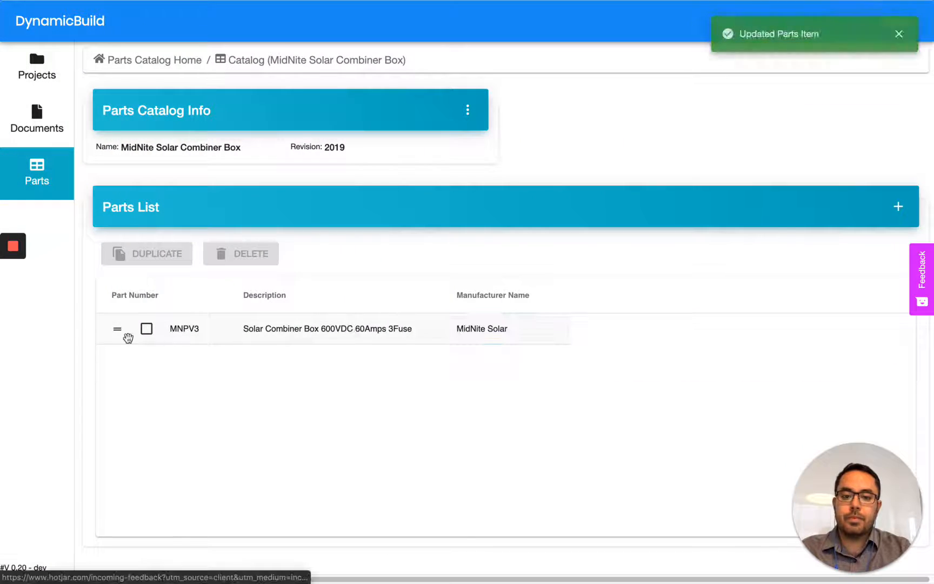
- Duplicate the MNPV3 row and set the copy's part number to MNPV6
{"action": "left_click", "coordinate": [146, 329]}
{"action": "left_click", "coordinate": [168, 255]}
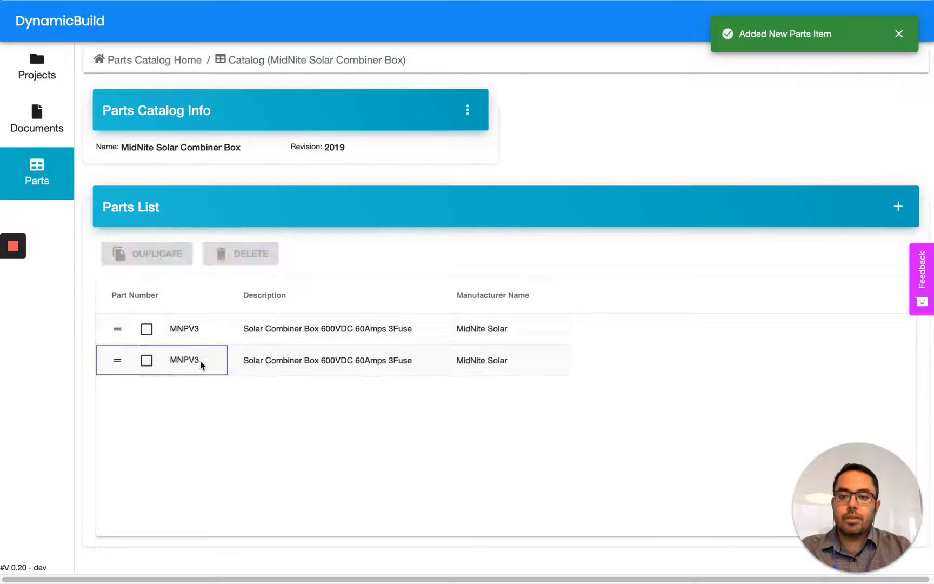
{"action": "double_click", "coordinate": [203, 363]}
{"action": "left_click", "coordinate": [204, 360]}
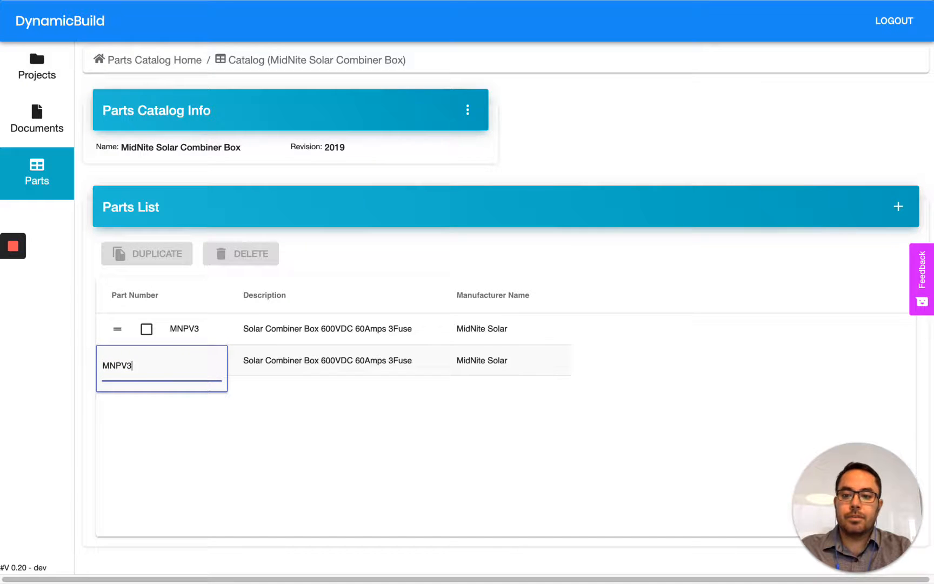
{"action": "key", "text": "BackSpace"}
{"action": "type", "text": "6"}
{"action": "key", "text": "Tab"}
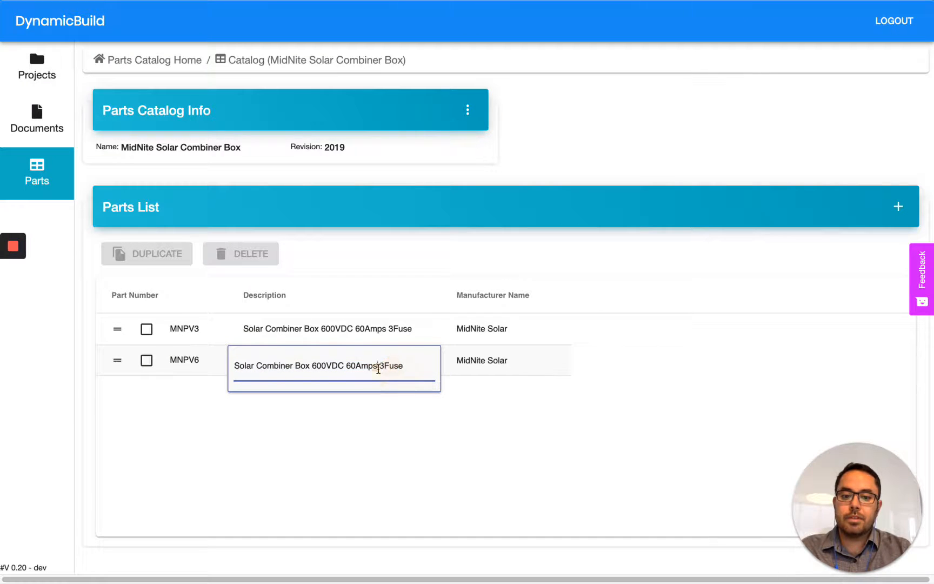
- Set the MNPV6 row's description to "Solar Combiner Box 600VDC 60Amps 6Fuse"
{"action": "left_click", "coordinate": [384, 367]}
{"action": "key", "text": "BackSpace"}
{"action": "type", "text": "6"}
{"action": "key", "text": "Return"}
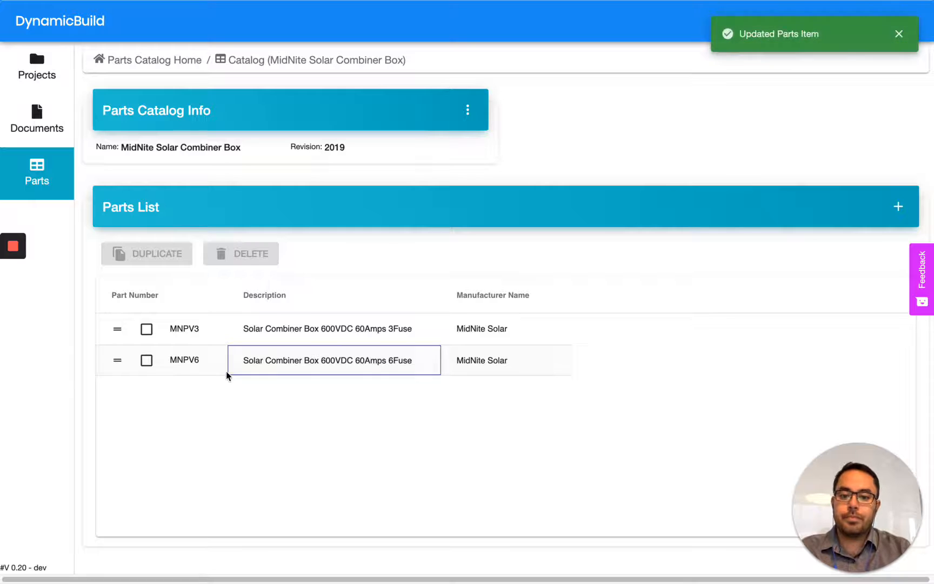
- Duplicate the MNPV6 row and set the copy's part number to MNPV12, following the Excel parts list
{"action": "left_click", "coordinate": [146, 361]}
{"action": "left_click", "coordinate": [155, 254]}
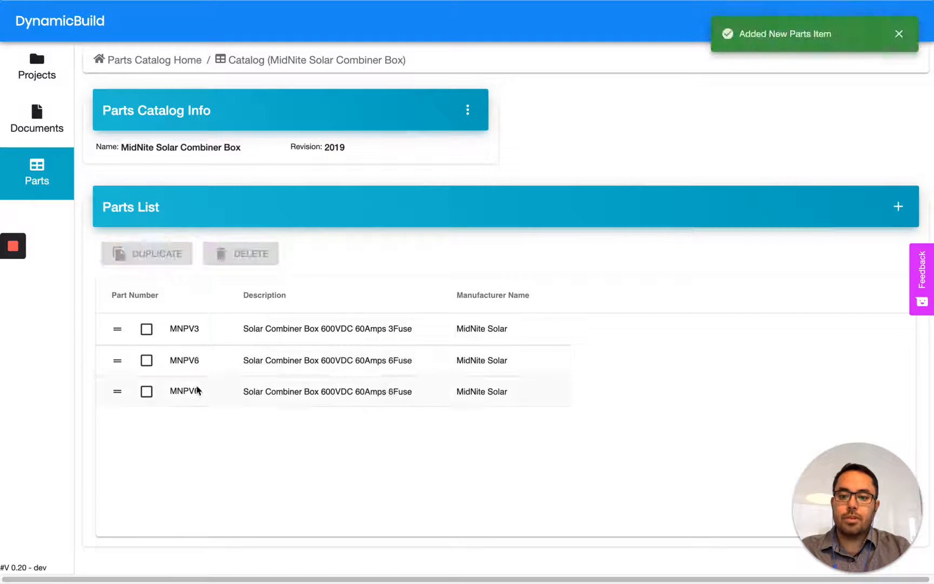
{"action": "double_click", "coordinate": [200, 392]}
{"action": "key", "text": "ctrl+Left"}
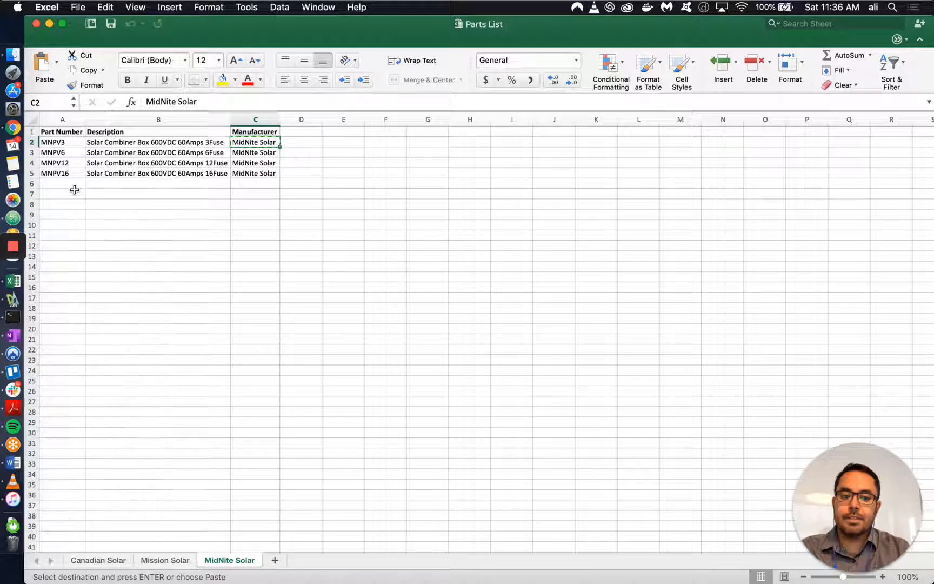
{"action": "key", "text": "ctrl+Right"}
{"action": "key", "text": "ctrl+v"}
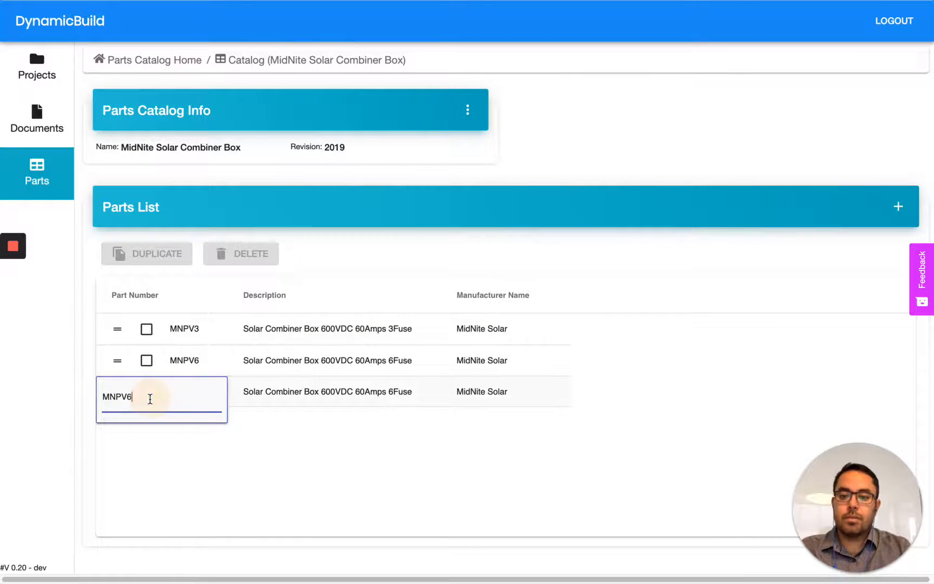
{"action": "key", "text": "Tab"}
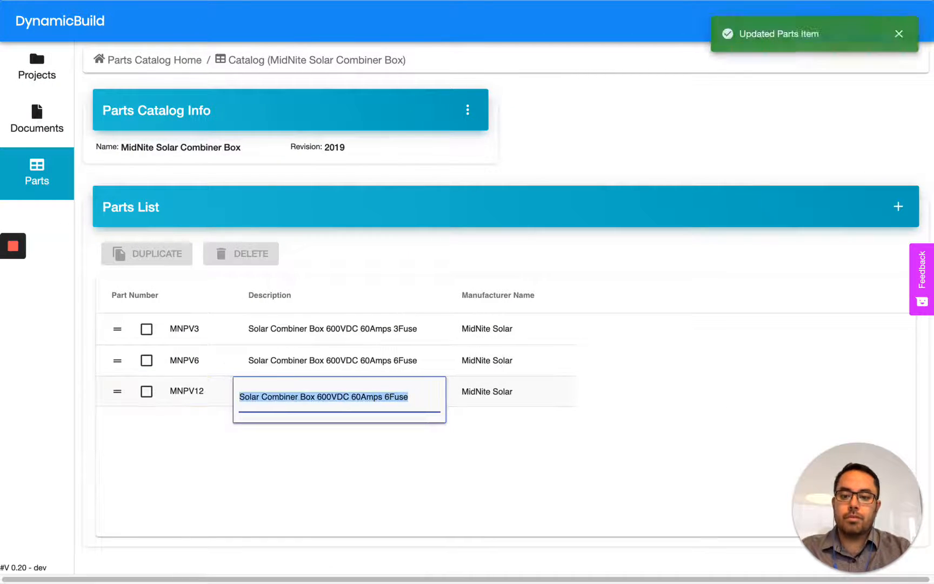
- Set the MNPV12 row's description to "Solar Combiner Box 600VDC 60Amps 12Fuse"
{"action": "left_click", "coordinate": [392, 401]}
{"action": "key", "text": "BackSpace"}
{"action": "type", "text": "12"}
{"action": "key", "text": "Return"}
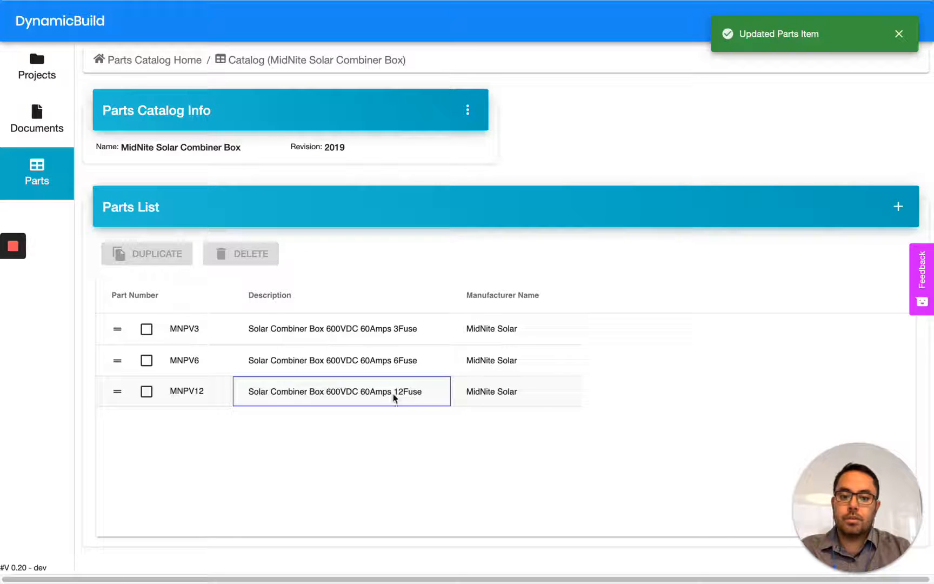
- Duplicate the MNPV12 row and set the copy's part number to MNPV16
{"action": "left_click", "coordinate": [146, 391]}
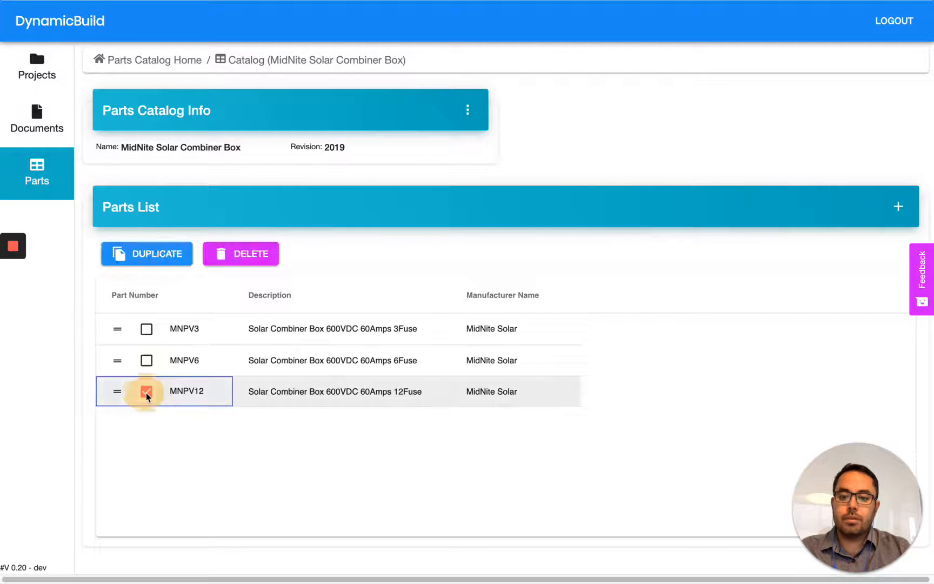
{"action": "left_click", "coordinate": [159, 257]}
{"action": "double_click", "coordinate": [209, 428]}
{"action": "left_click", "coordinate": [209, 428]}
{"action": "key", "text": "BackSpace"}
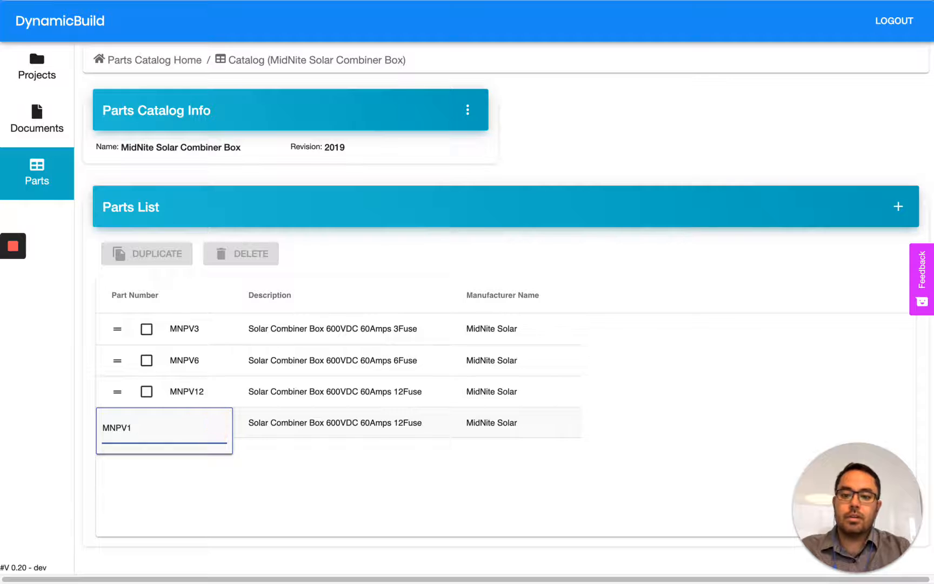
{"action": "type", "text": "6"}
{"action": "key", "text": "Return"}
- Set the MNPV16 row's description to "Solar Combiner Box 600VDC 60Amps 16Fuse"
{"action": "double_click", "coordinate": [396, 426]}
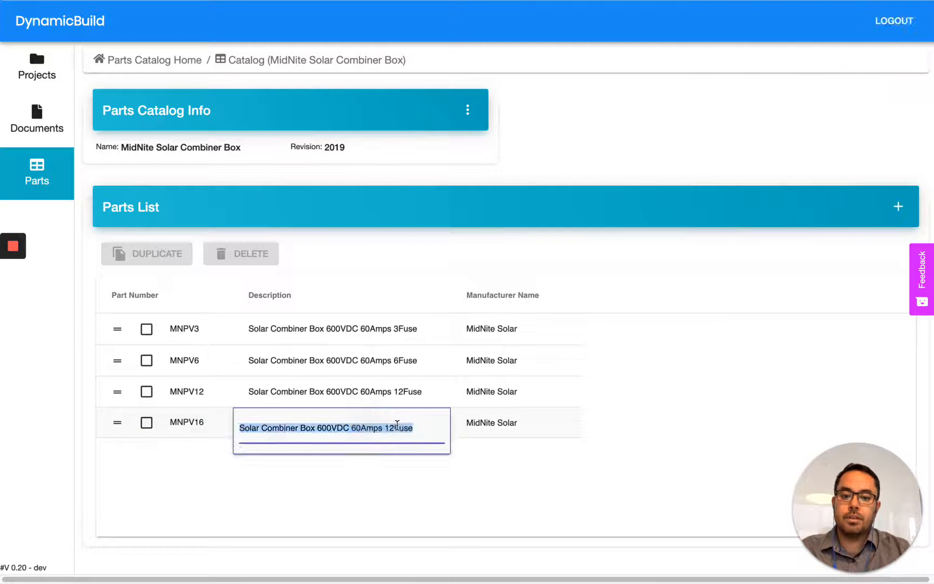
{"action": "left_click", "coordinate": [396, 426]}
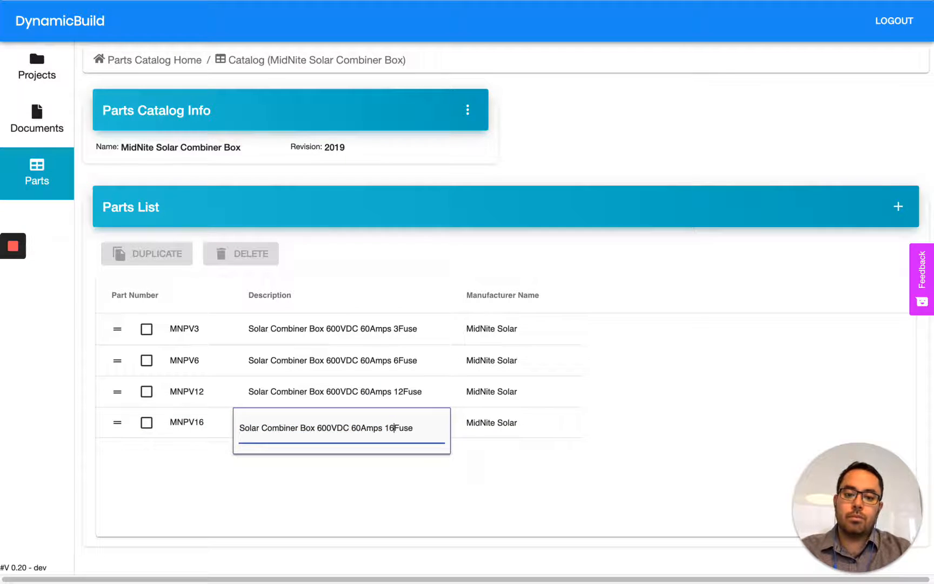
{"action": "type", "text": "6"}
{"action": "key", "text": "Return"}
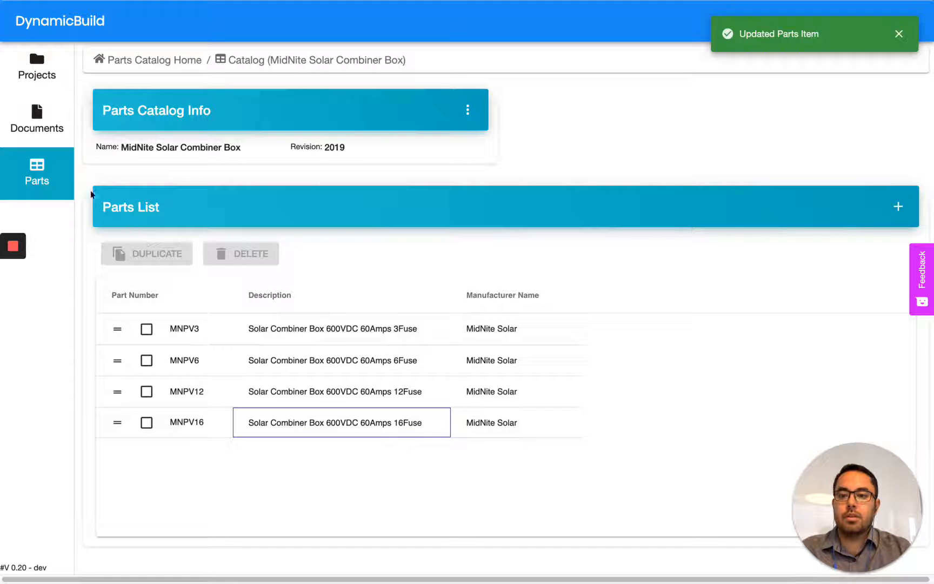
- Open the Canadian Solar PV Panel catalog from the catalog list and view the CS6K-300MS part number in its edit field
{"action": "left_click", "coordinate": [38, 175]}
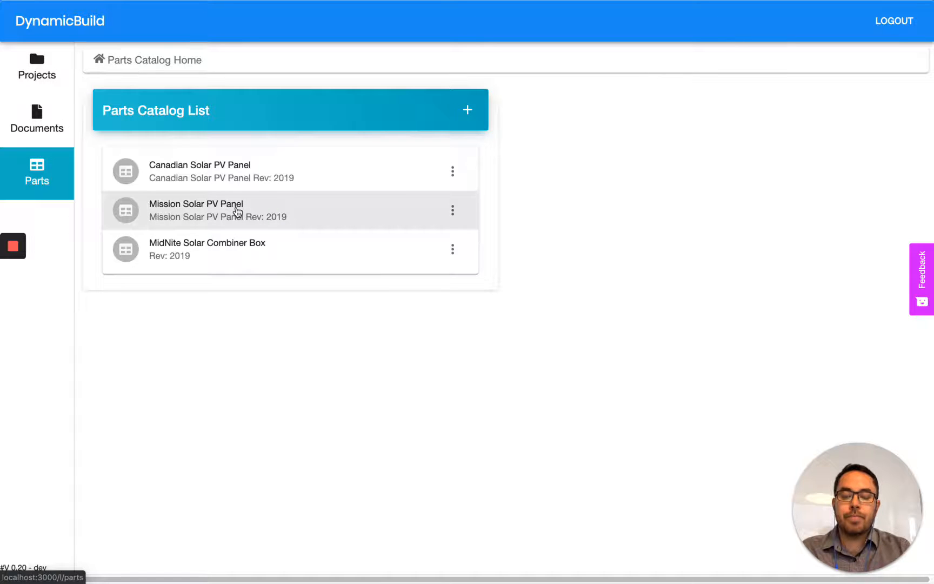
{"action": "left_click", "coordinate": [264, 179]}
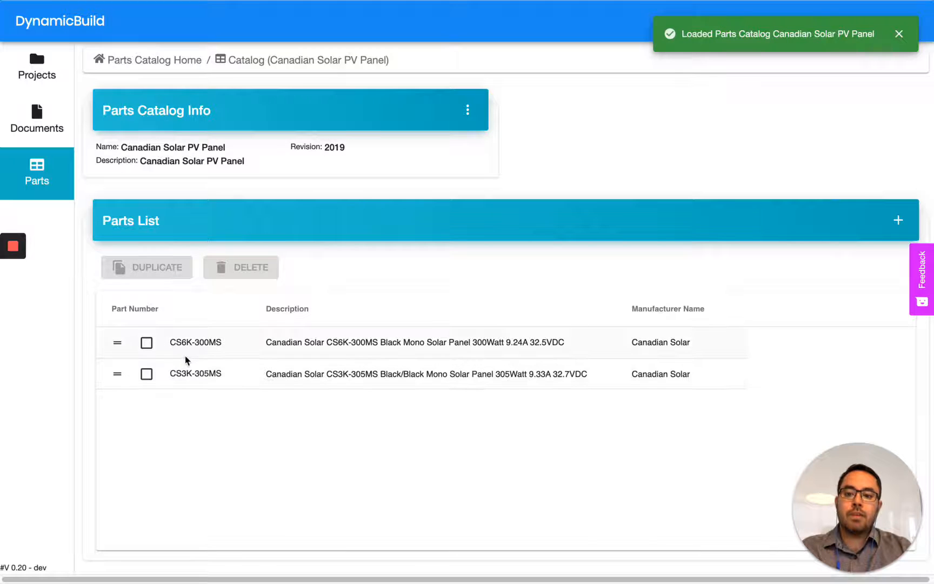
{"action": "double_click", "coordinate": [229, 342]}
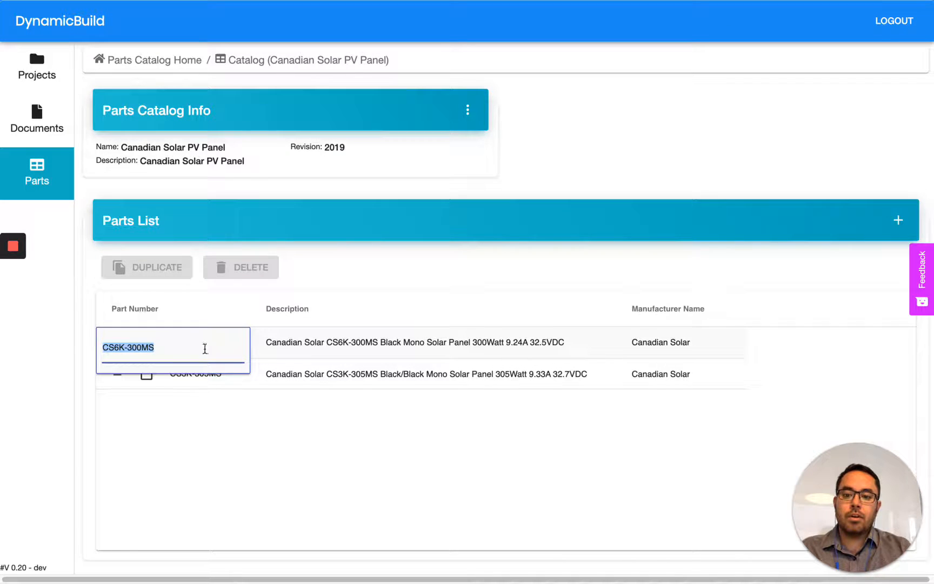
{"action": "left_click", "coordinate": [204, 347]}
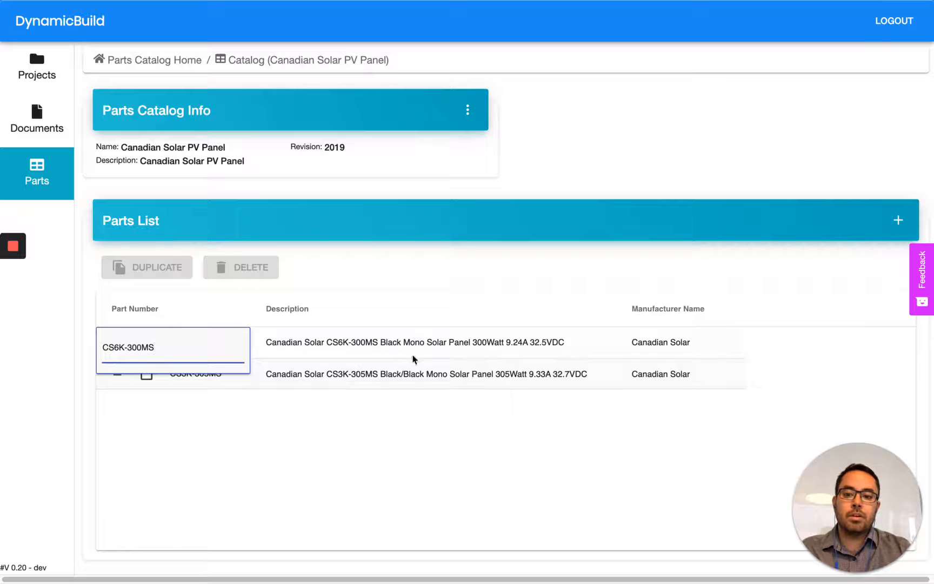
{"action": "left_click", "coordinate": [507, 355]}
- Append the word "Height" to the end of the CS6K-300MS row's description
{"action": "double_click", "coordinate": [564, 347]}
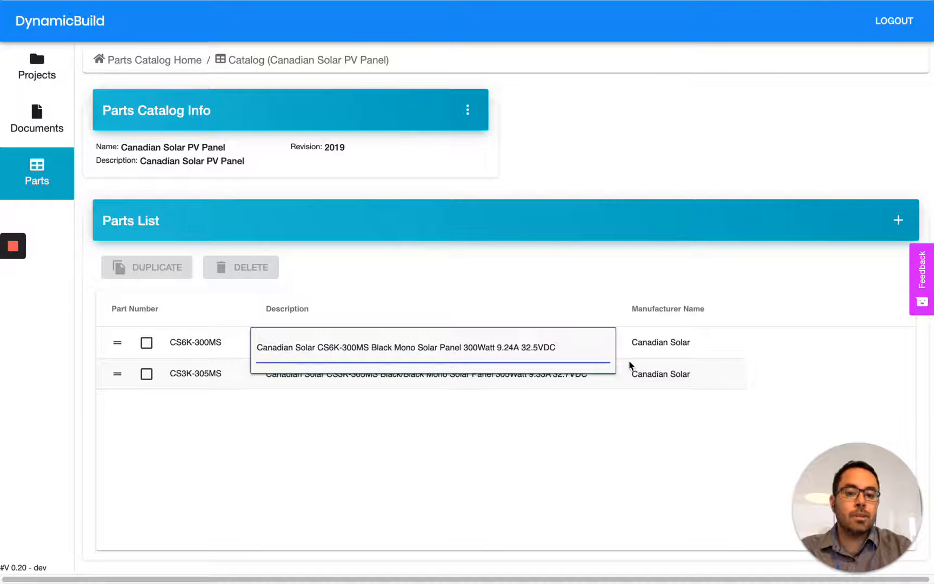
{"action": "type", "text": "Hei"}
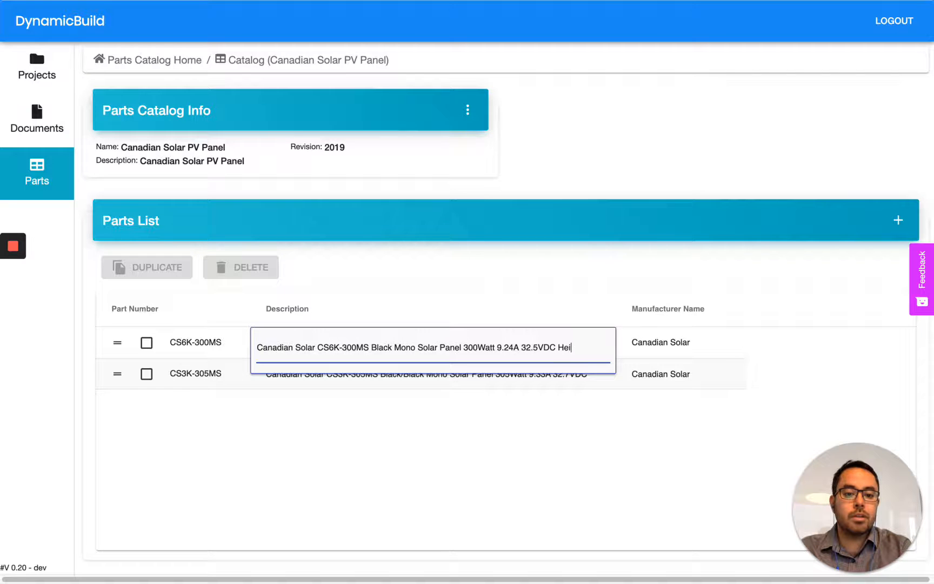
{"action": "type", "text": "ght"}
{"action": "key", "text": "Return"}
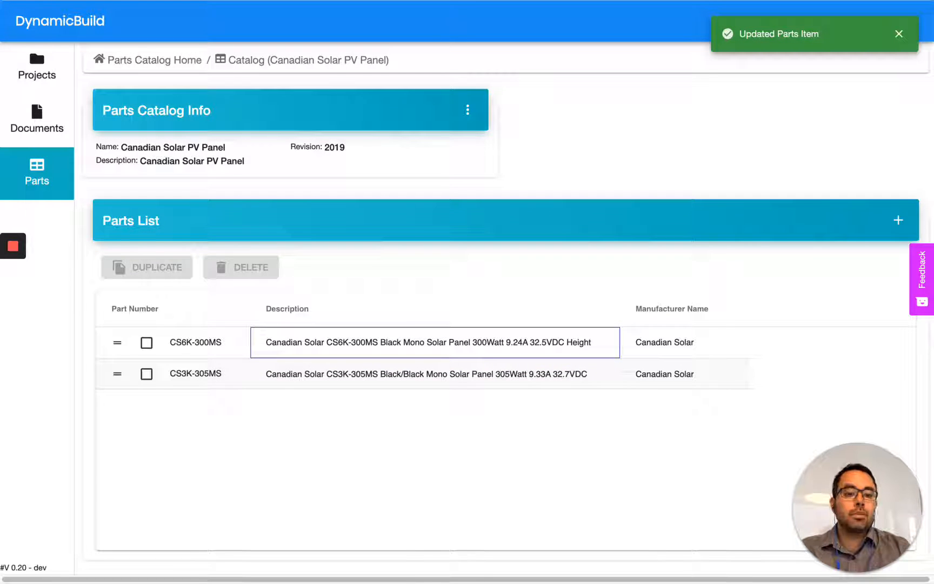
- Remove the word "Height" from the CS6K-300MS row's description so it ends with "32.5VDC"
{"action": "double_click", "coordinate": [587, 355]}
{"action": "double_click", "coordinate": [603, 345]}
{"action": "key", "text": "BackSpace"}
{"action": "key", "text": "BackSpace"}
{"action": "key", "text": "BackSpace"}
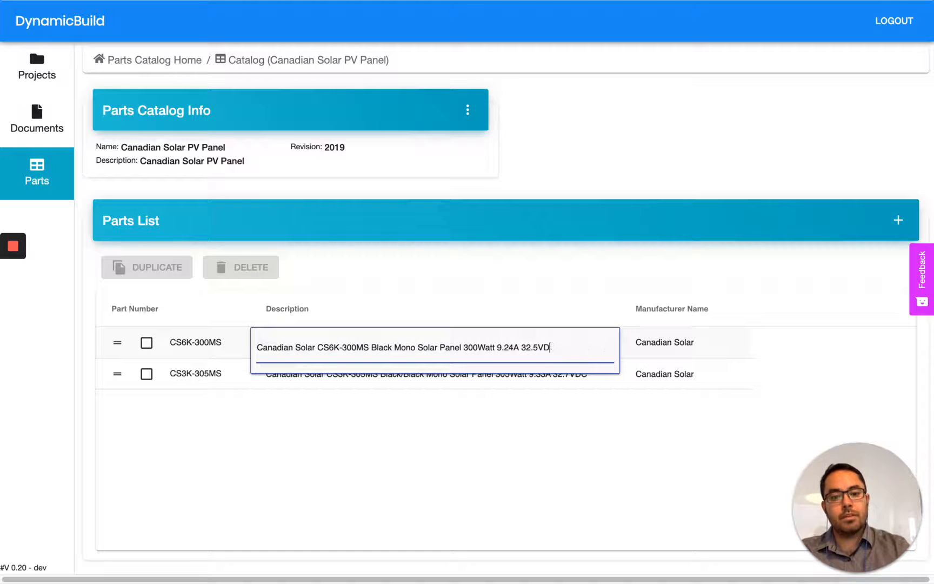
{"action": "key", "text": "Return"}
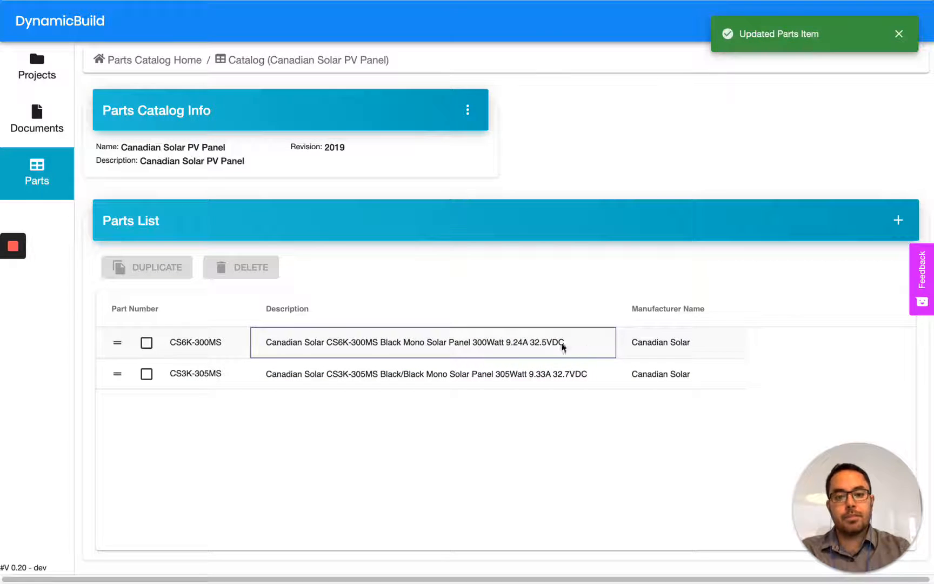